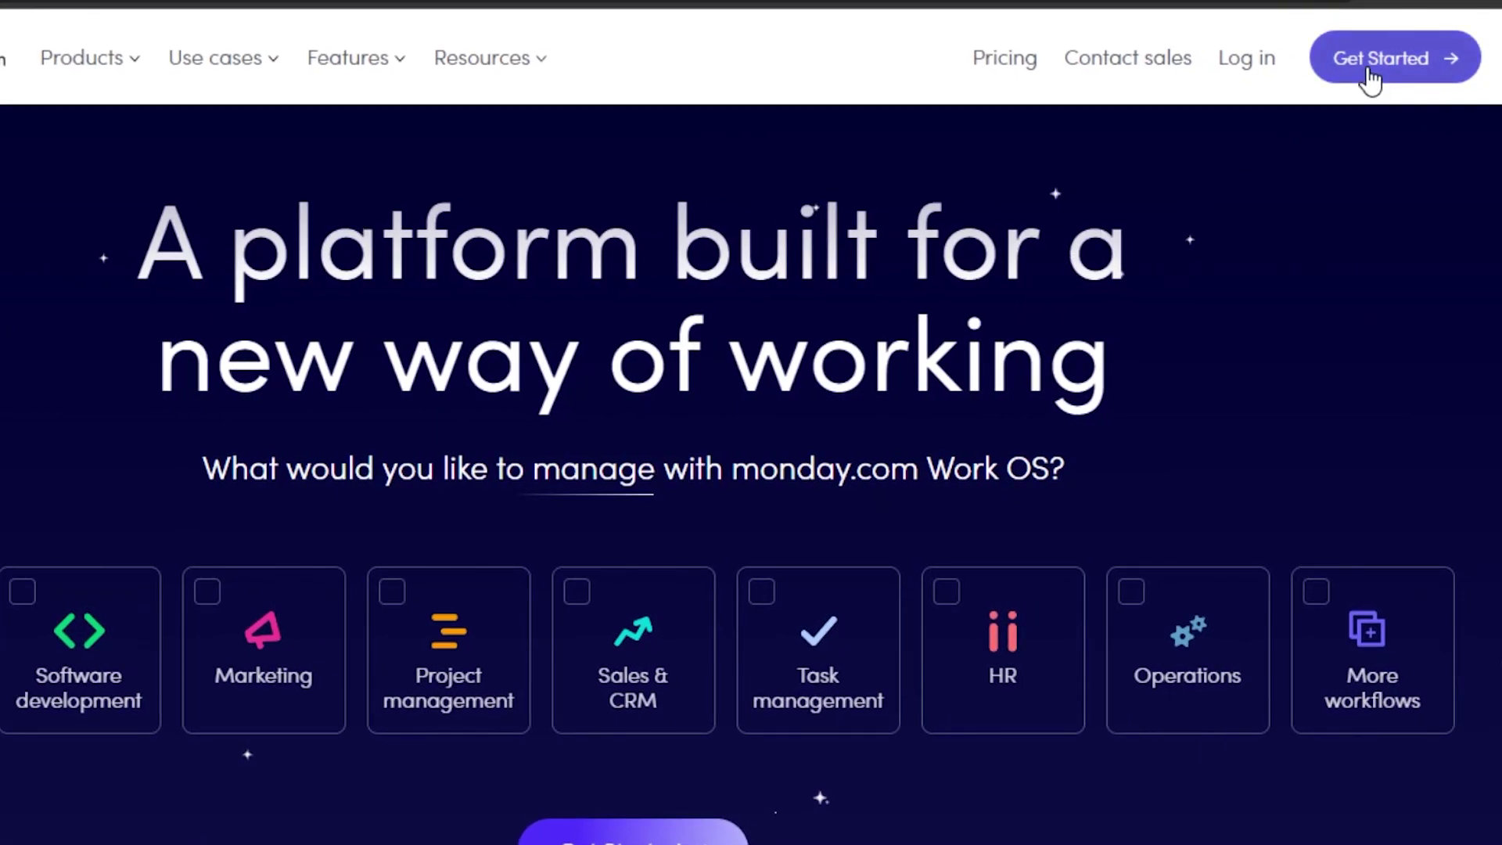
# Start the monday.com sign-up, then show the workspace list with Main workspace.
pyautogui.click(1370, 75)
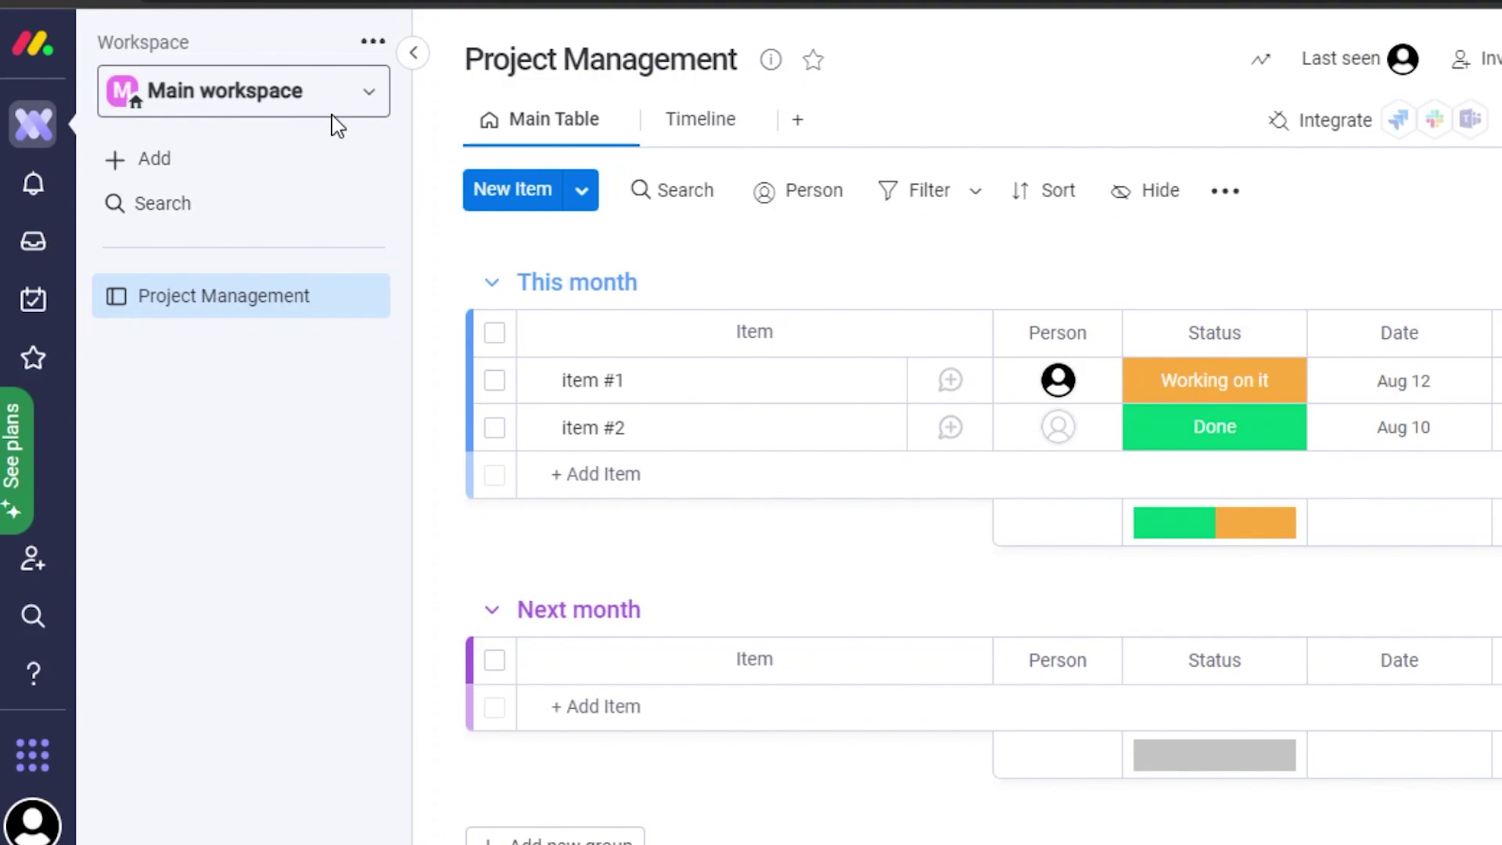
pyautogui.click(284, 98)
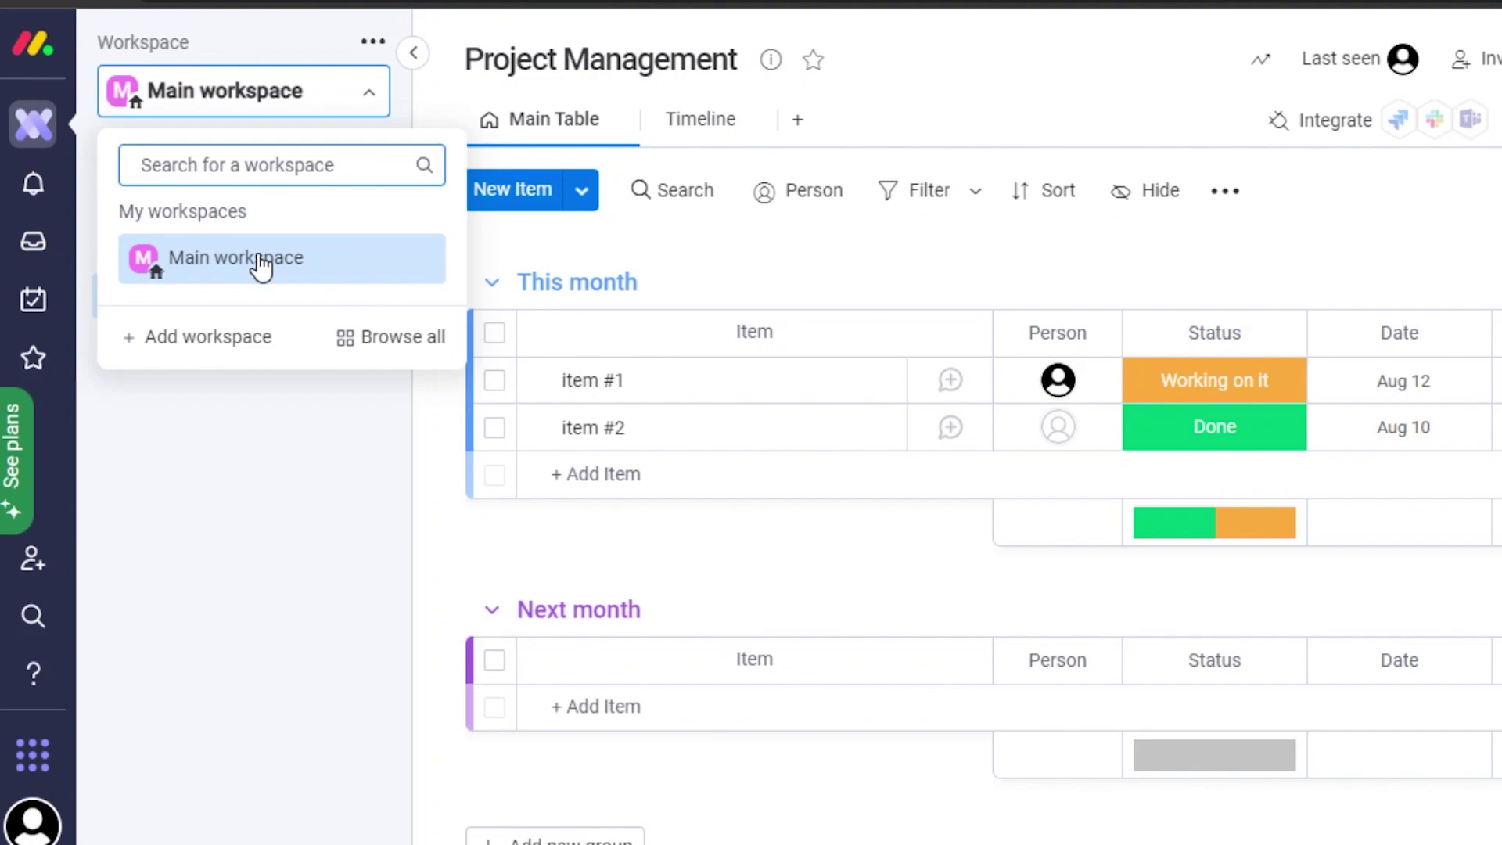
# Add a new workspace named 'Software Made Easy', replacing the default name.
pyautogui.click(235, 342)
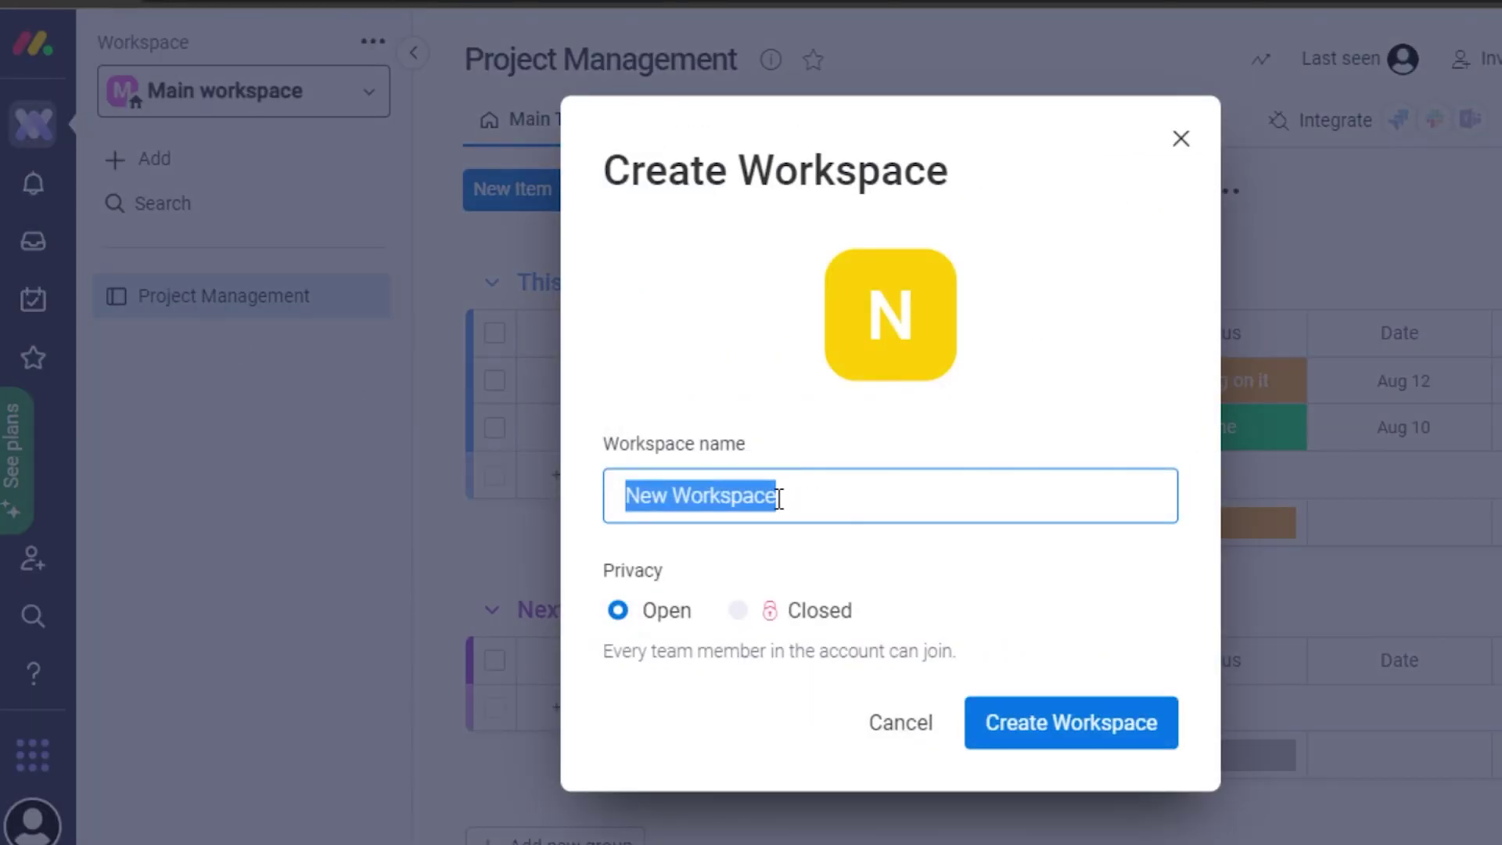
pyautogui.press('BackSpace')
pyautogui.write('Software  Made Easy')
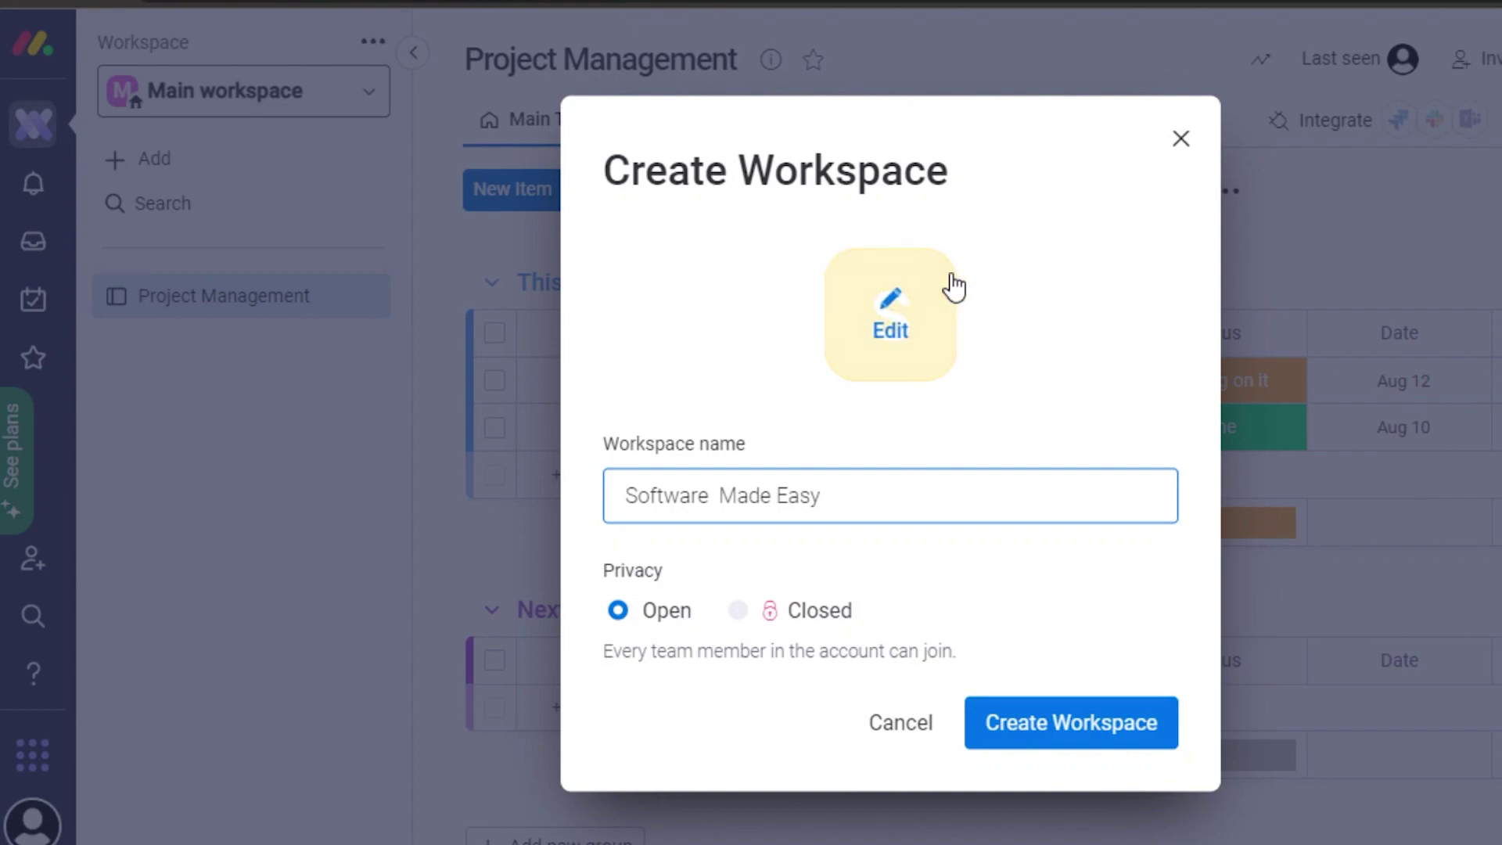
pyautogui.click(1052, 724)
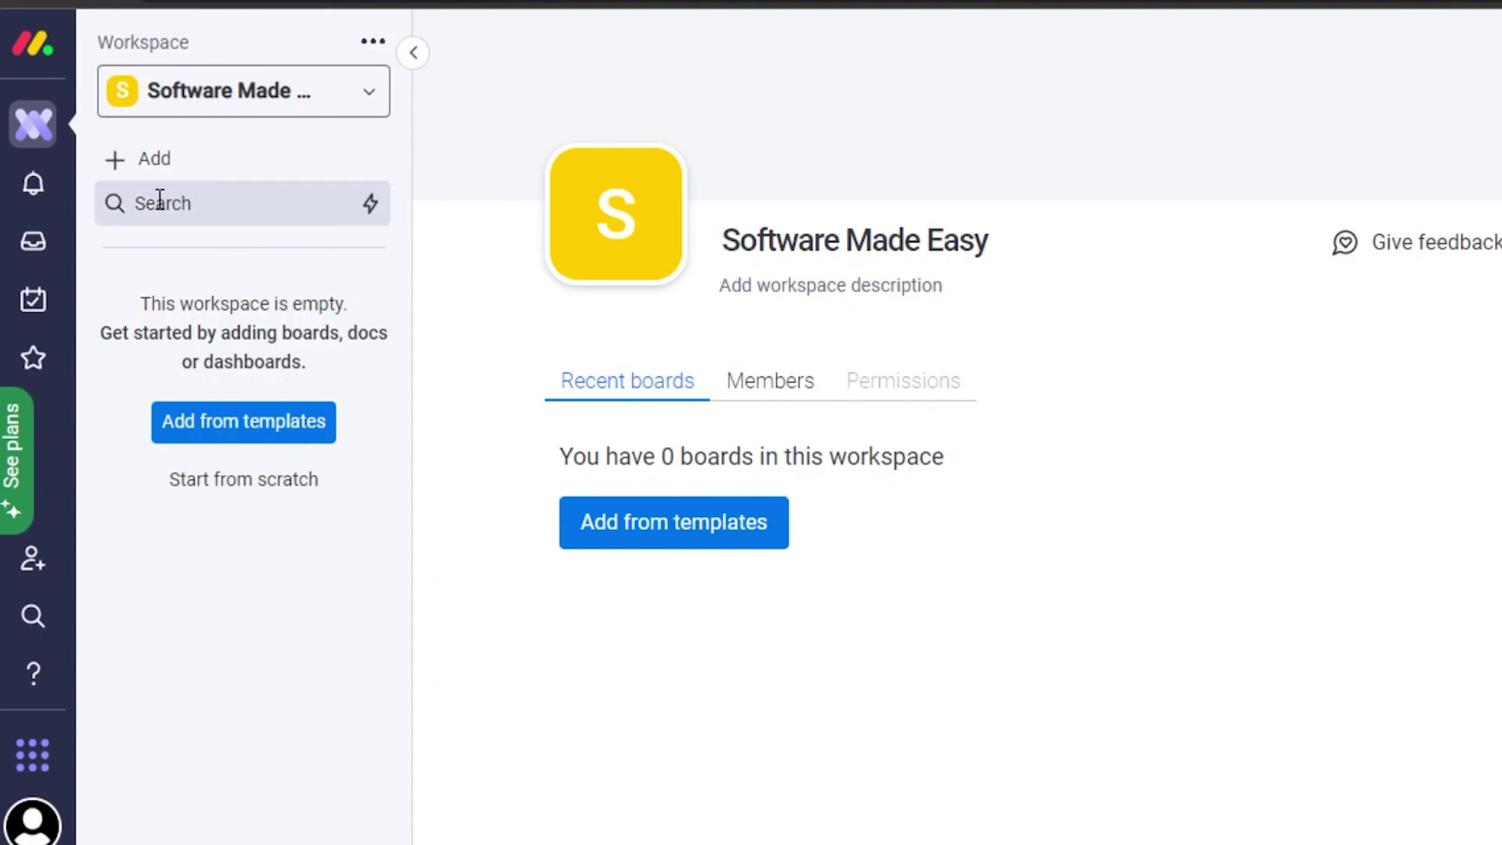
# Create a new board named 'project management' in the Software Made Easy workspace.
pyautogui.click(146, 166)
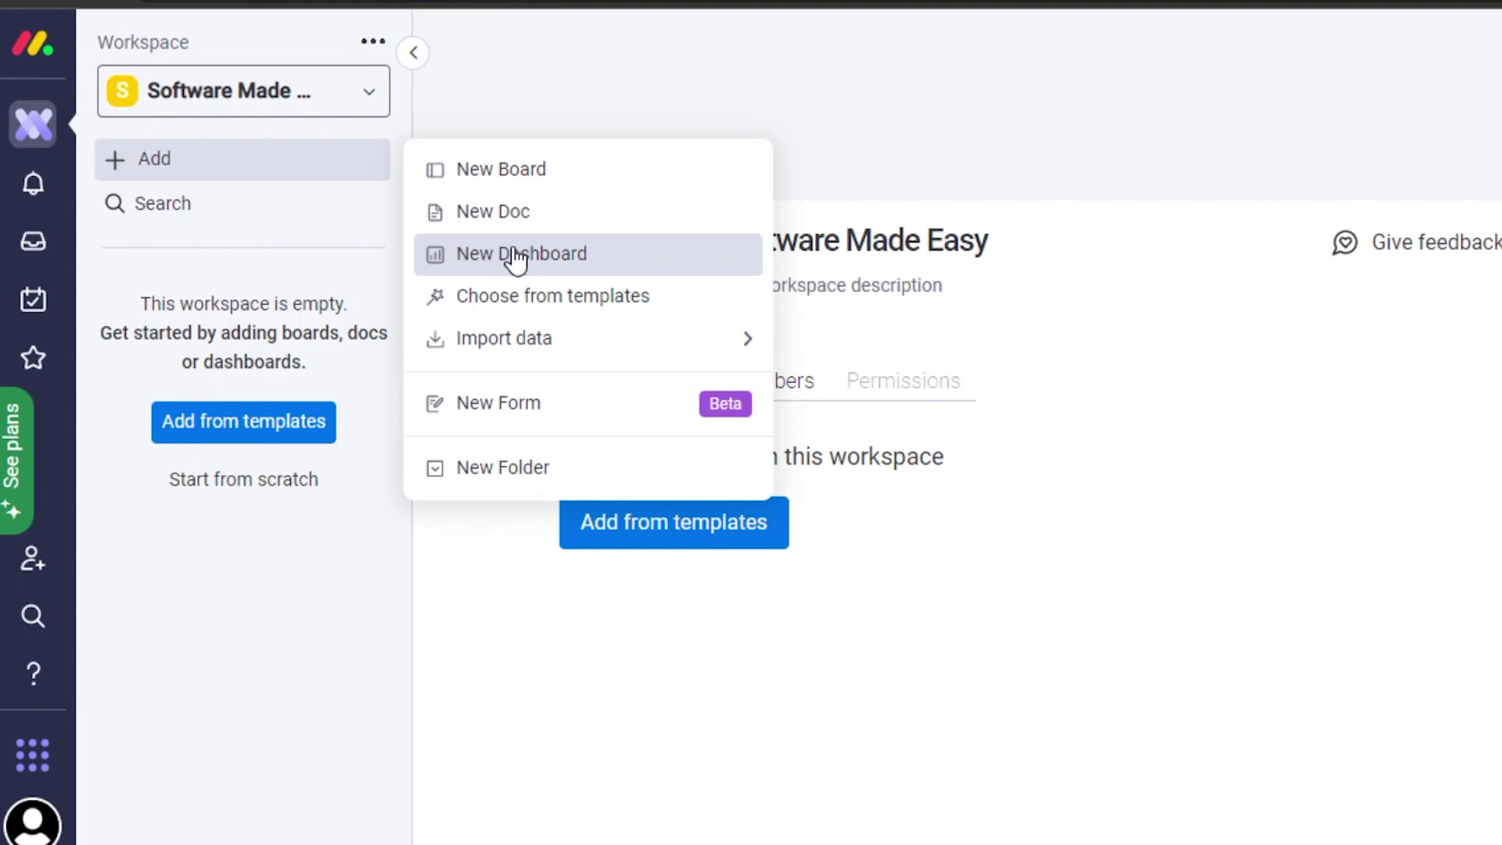
pyautogui.click(510, 172)
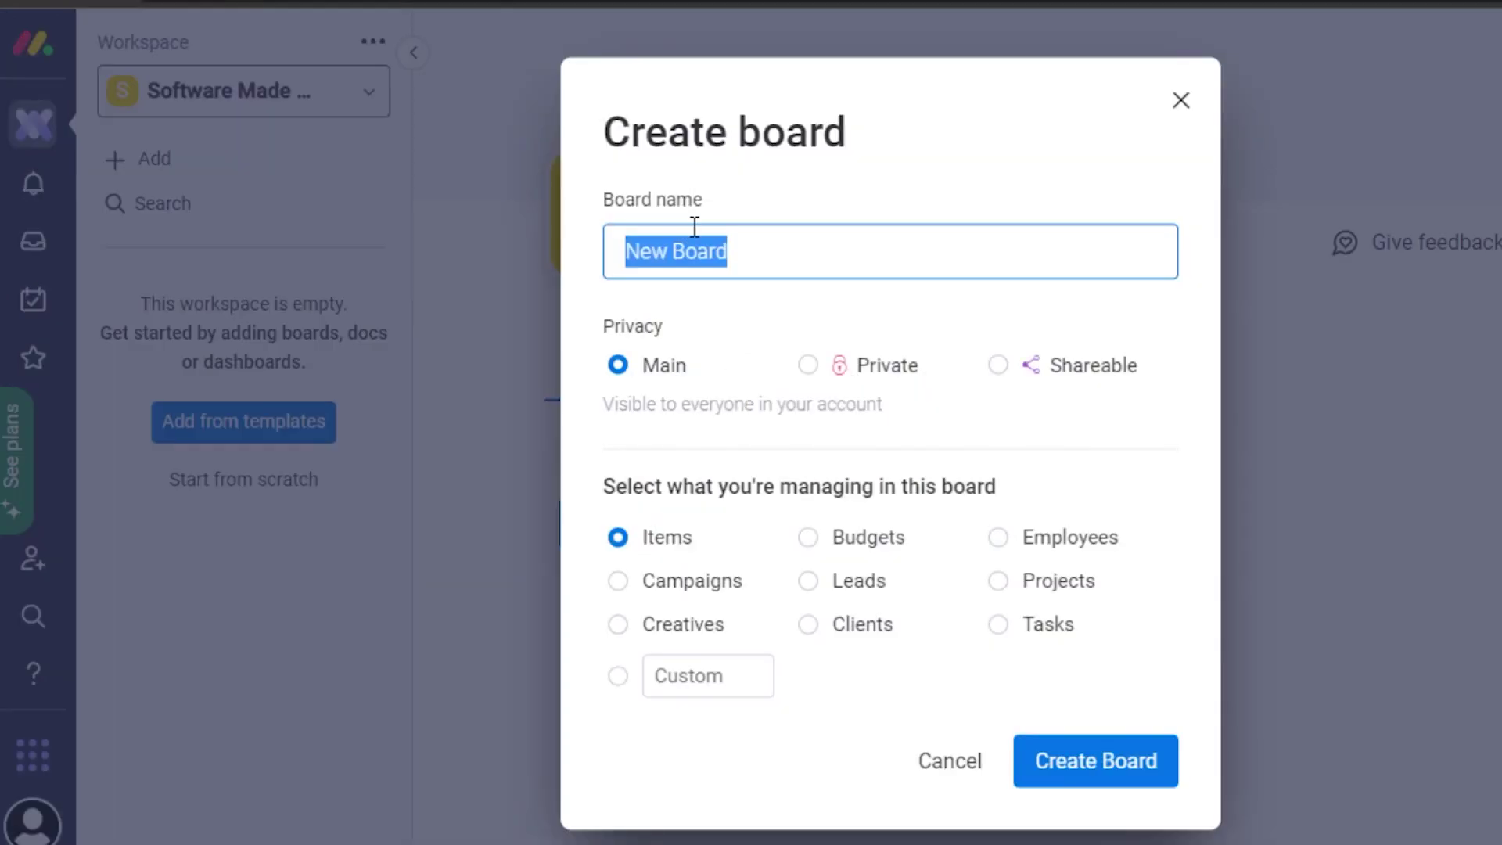
pyautogui.press('BackSpace')
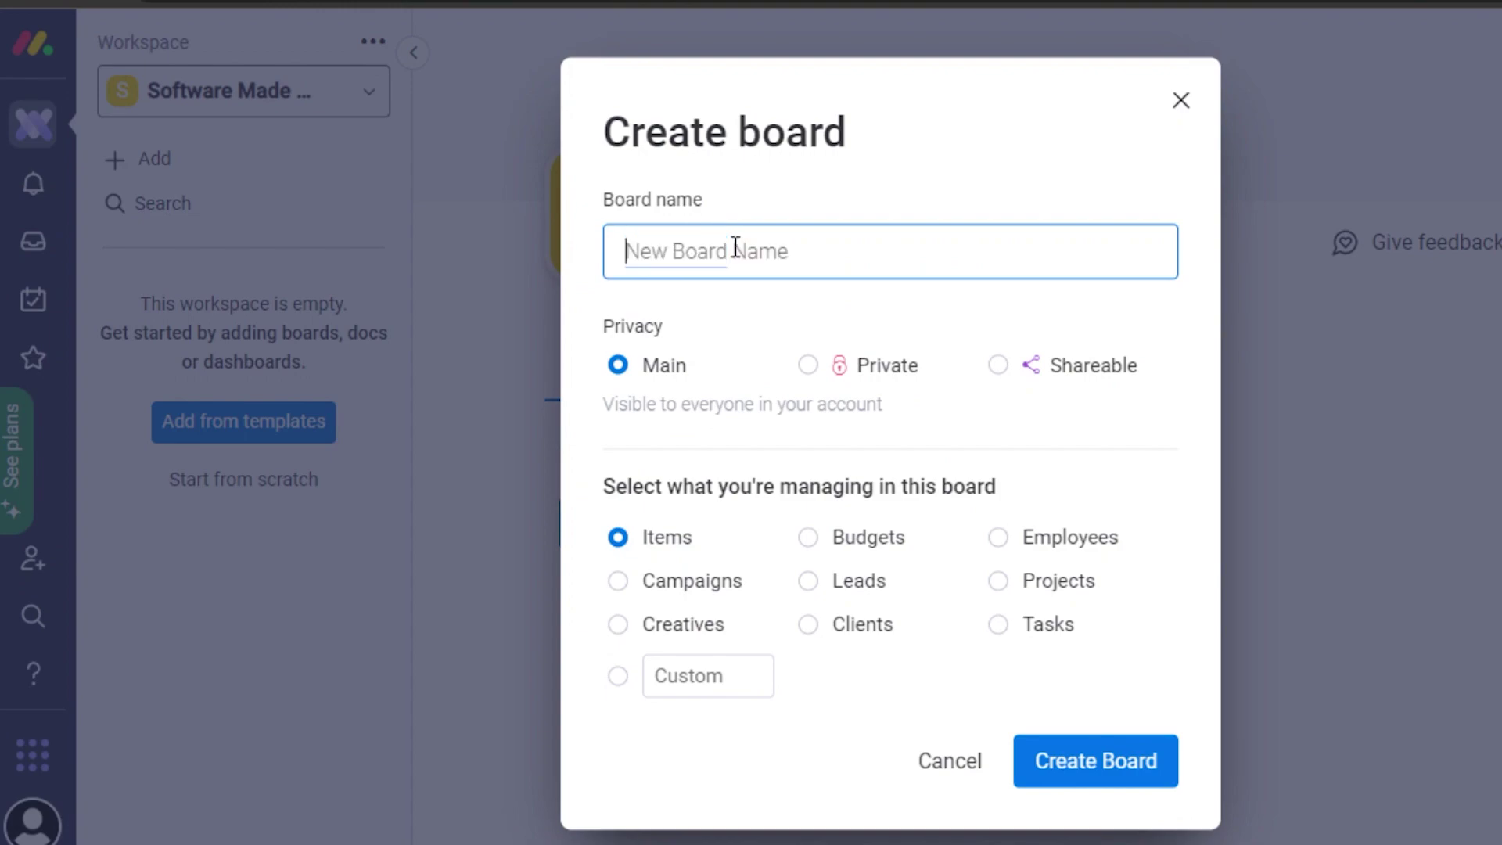
pyautogui.write('project management')
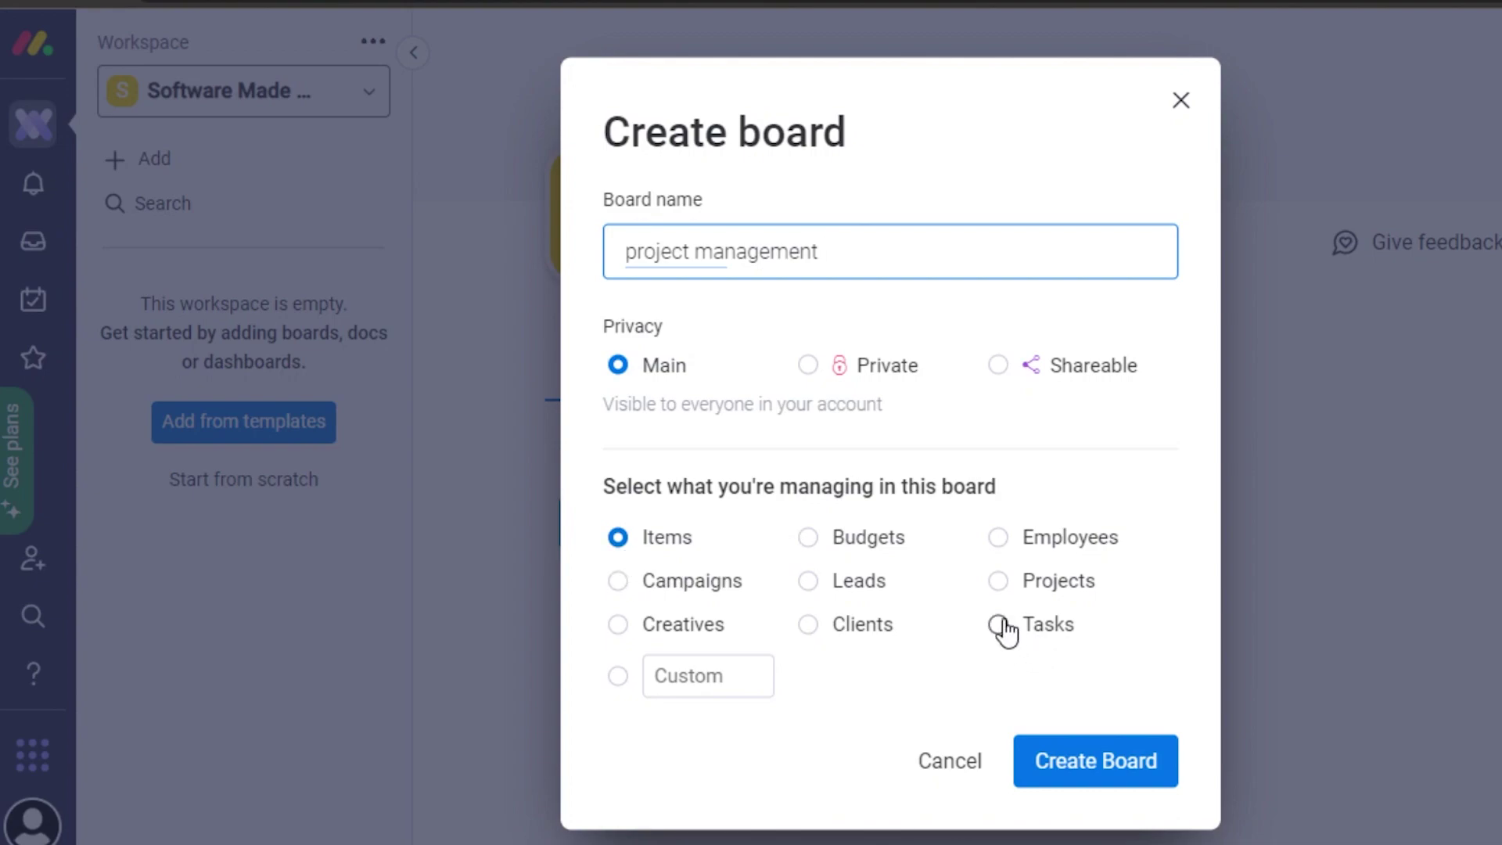
pyautogui.click(1119, 760)
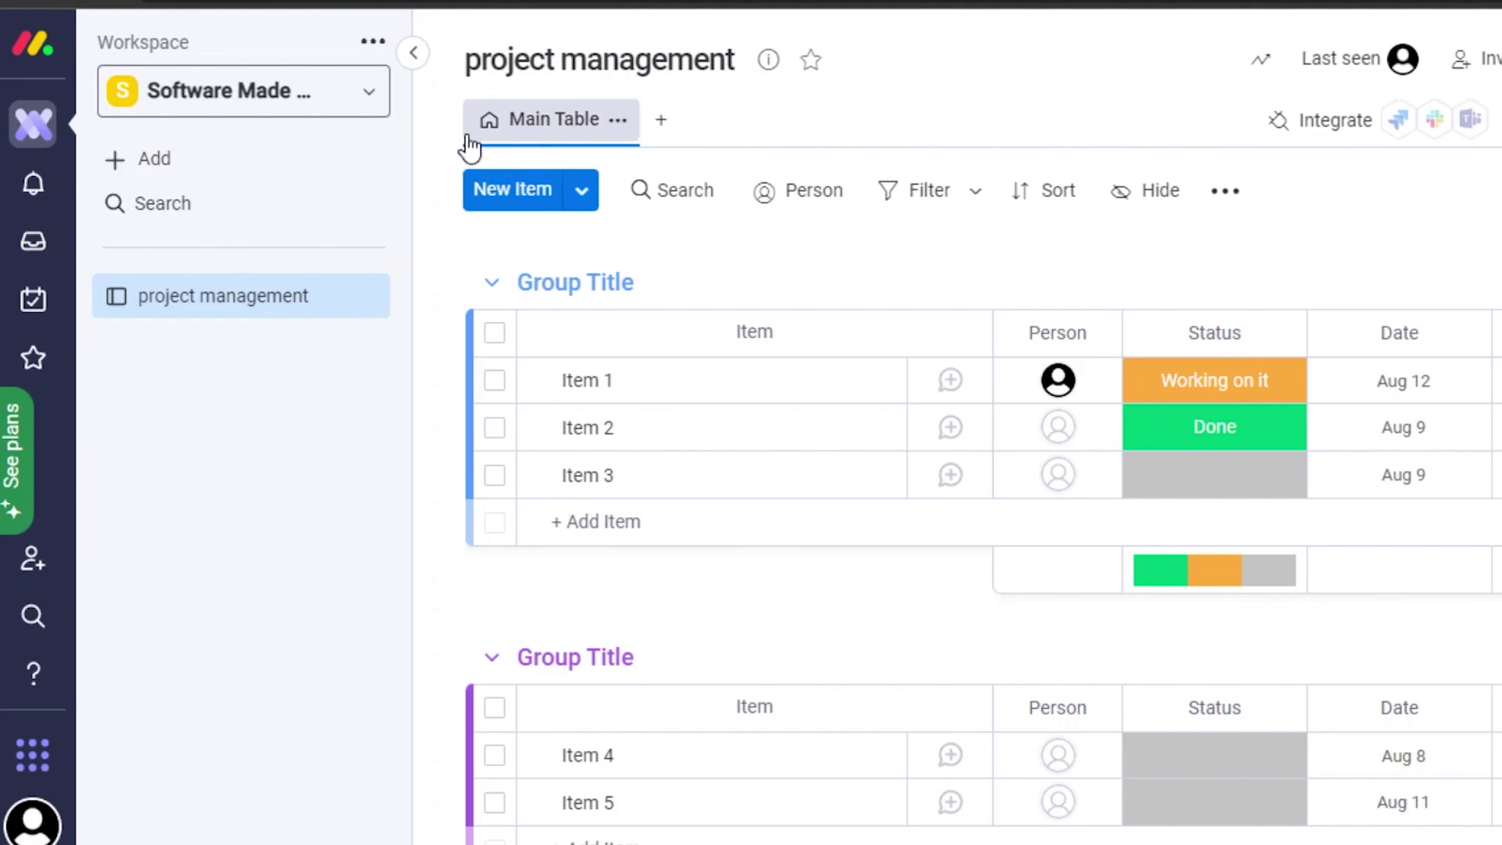
# Hide the sidebar and add Kanban, Cards and Gantt views, returning to Main Table.
pyautogui.click(408, 55)
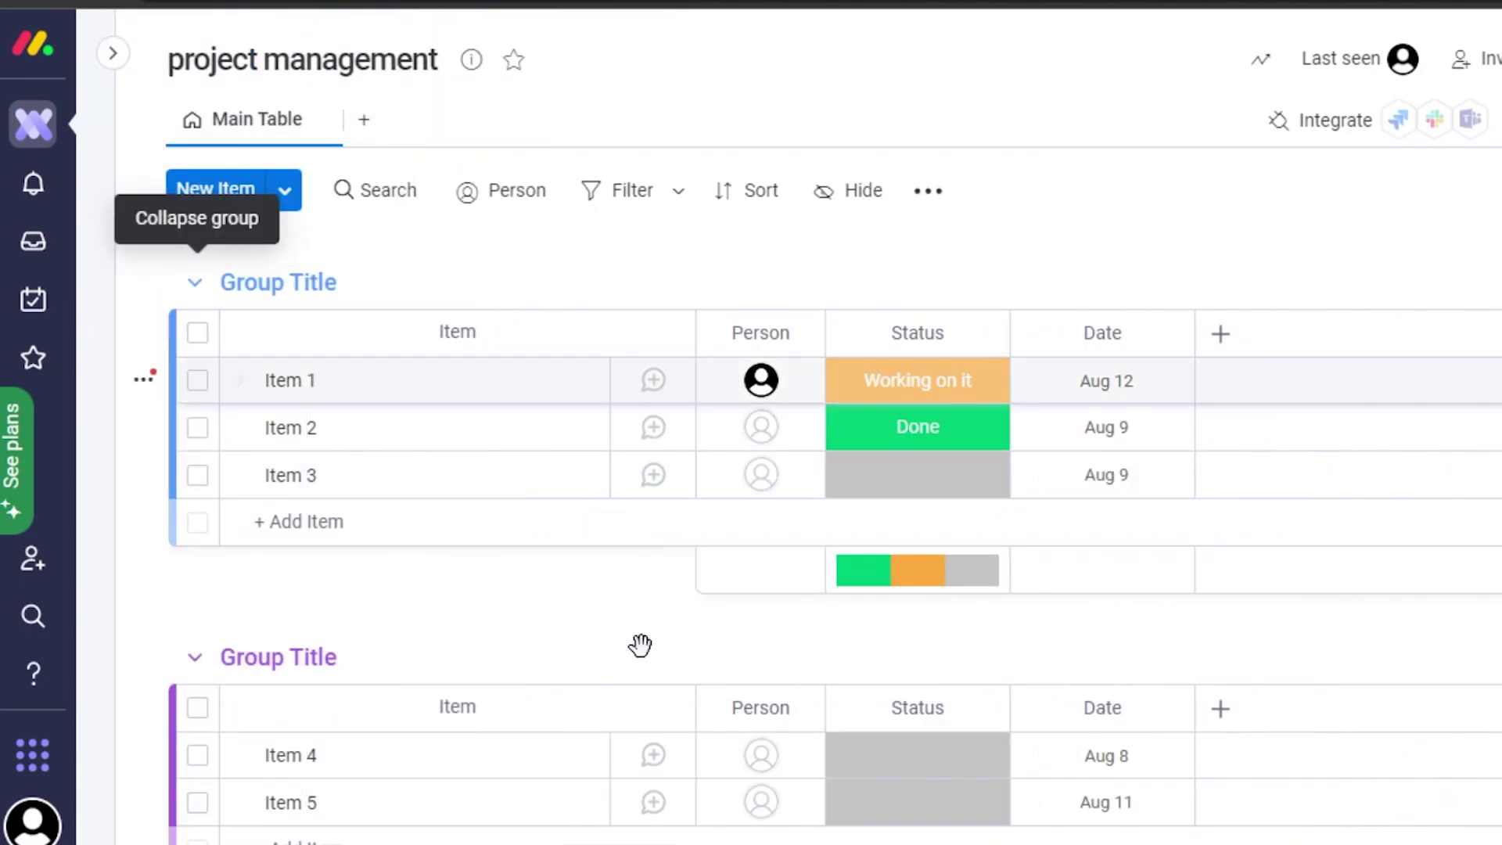
pyautogui.click(365, 125)
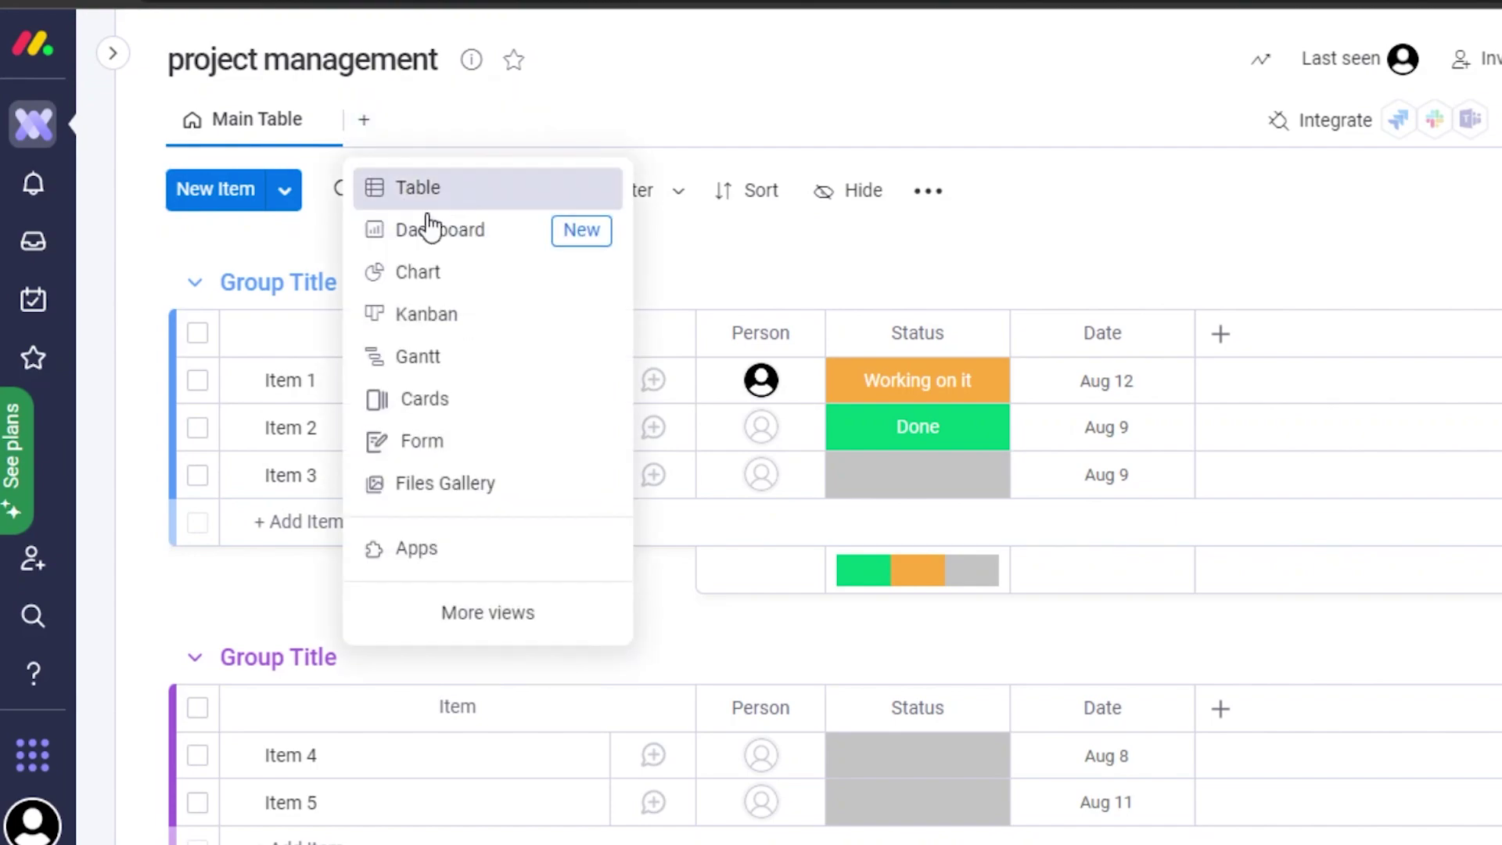
pyautogui.click(429, 336)
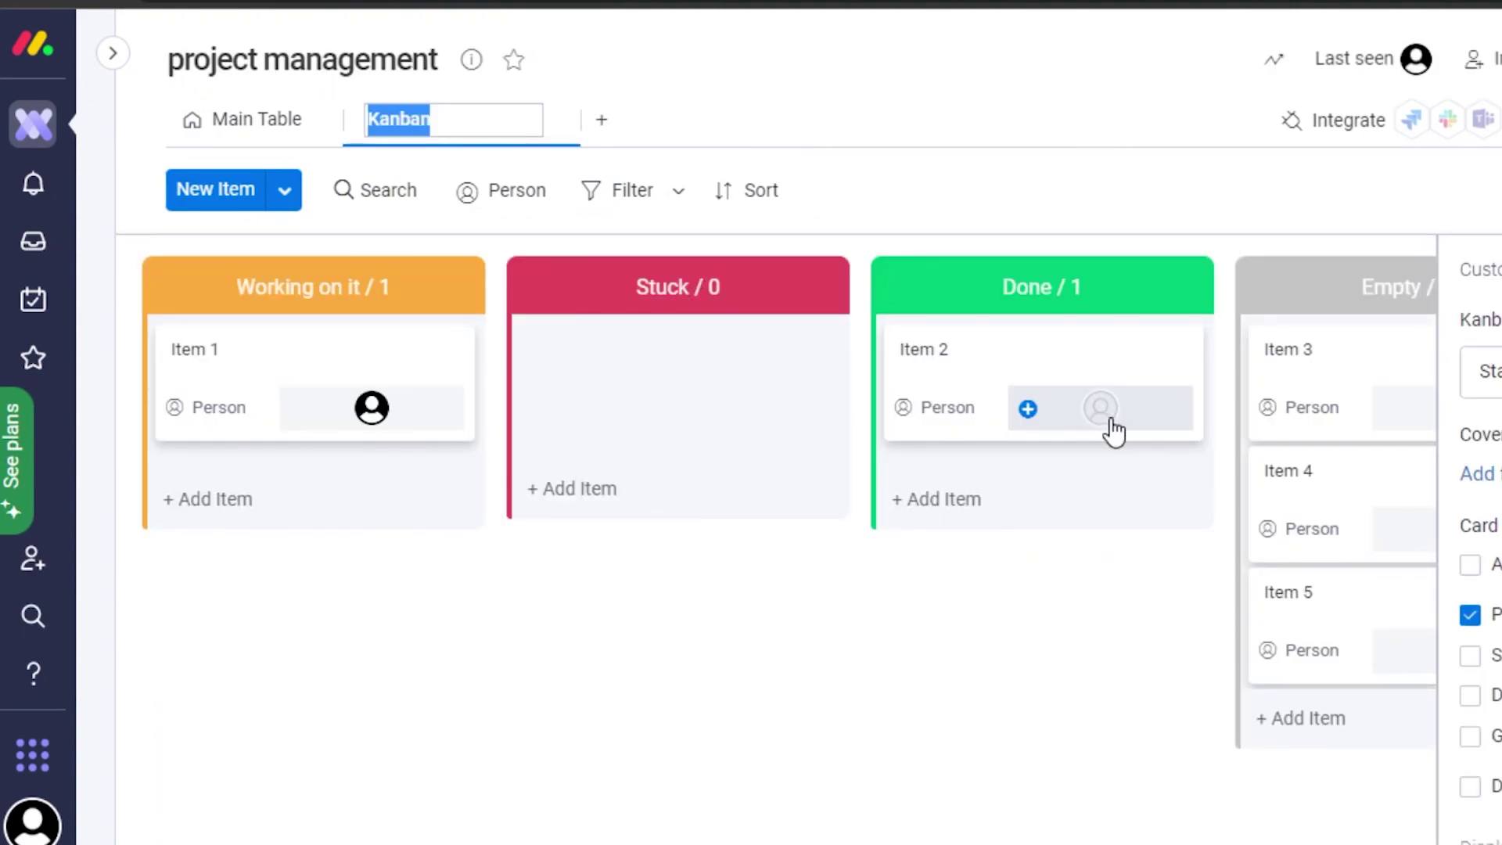
pyautogui.click(601, 125)
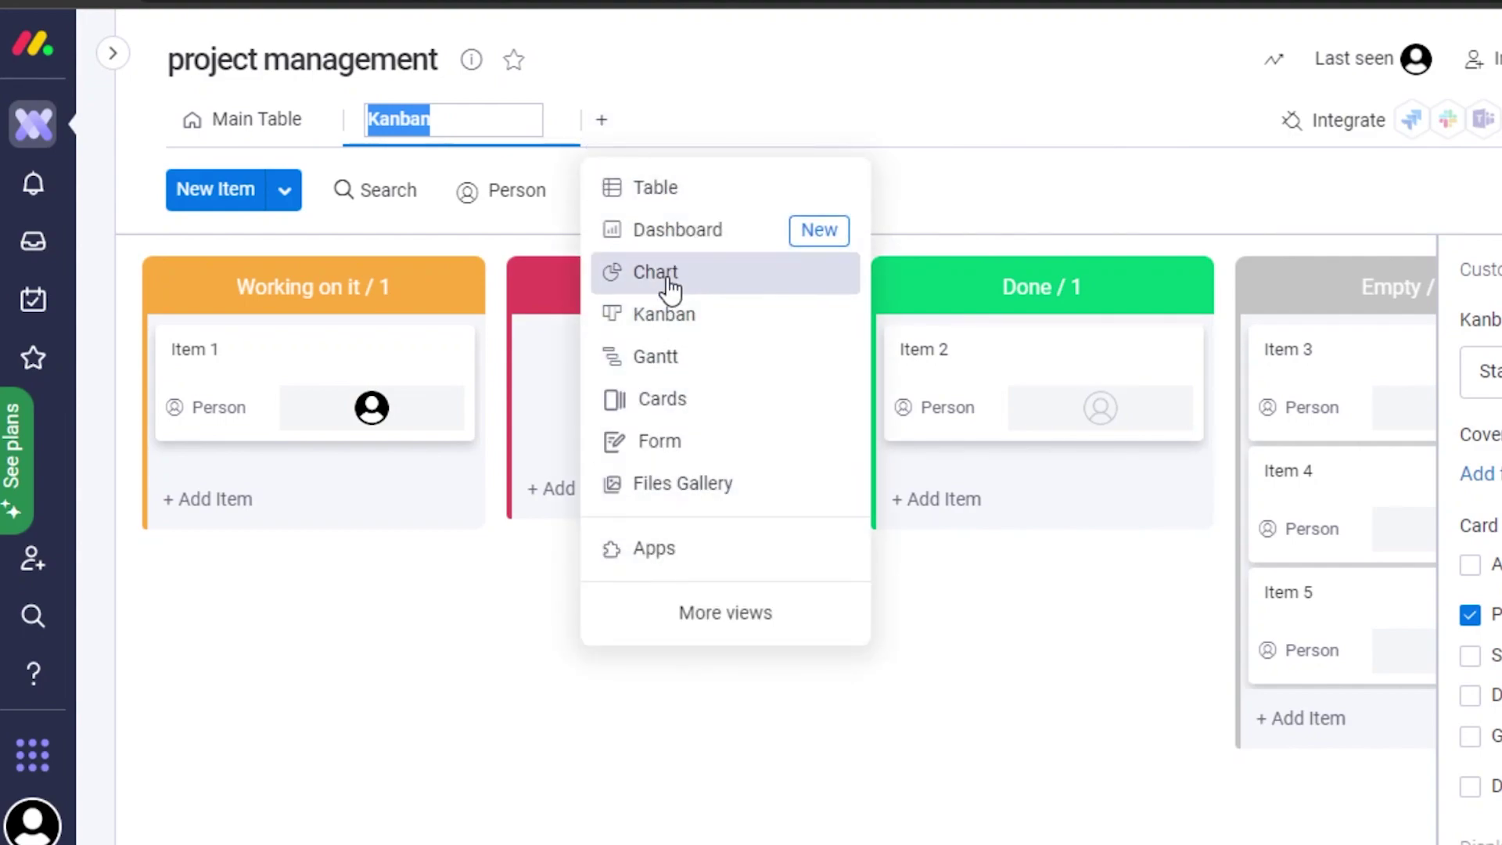
pyautogui.click(660, 401)
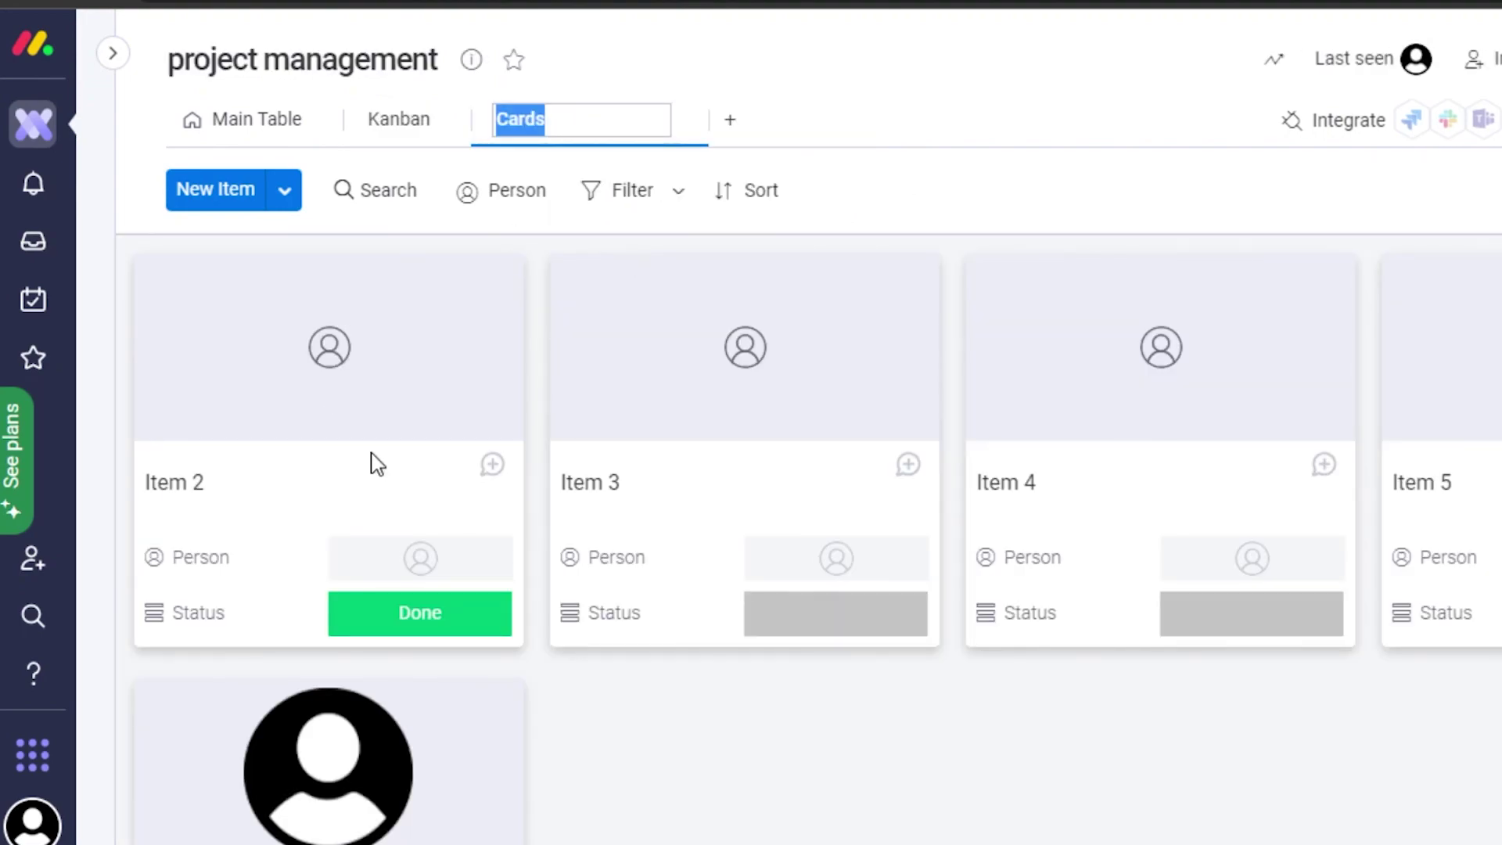
pyautogui.click(730, 120)
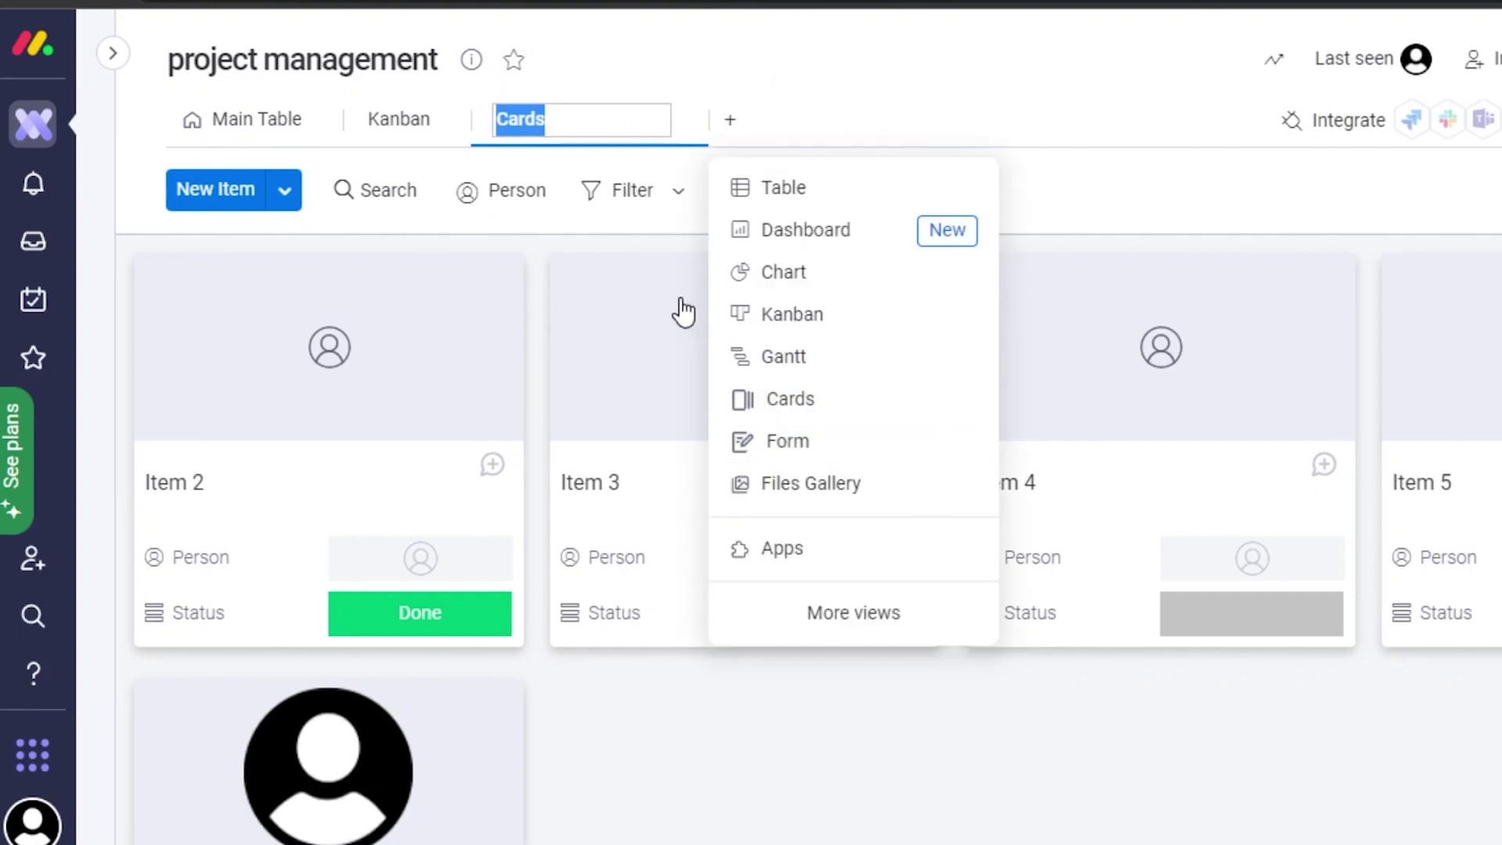
pyautogui.click(753, 360)
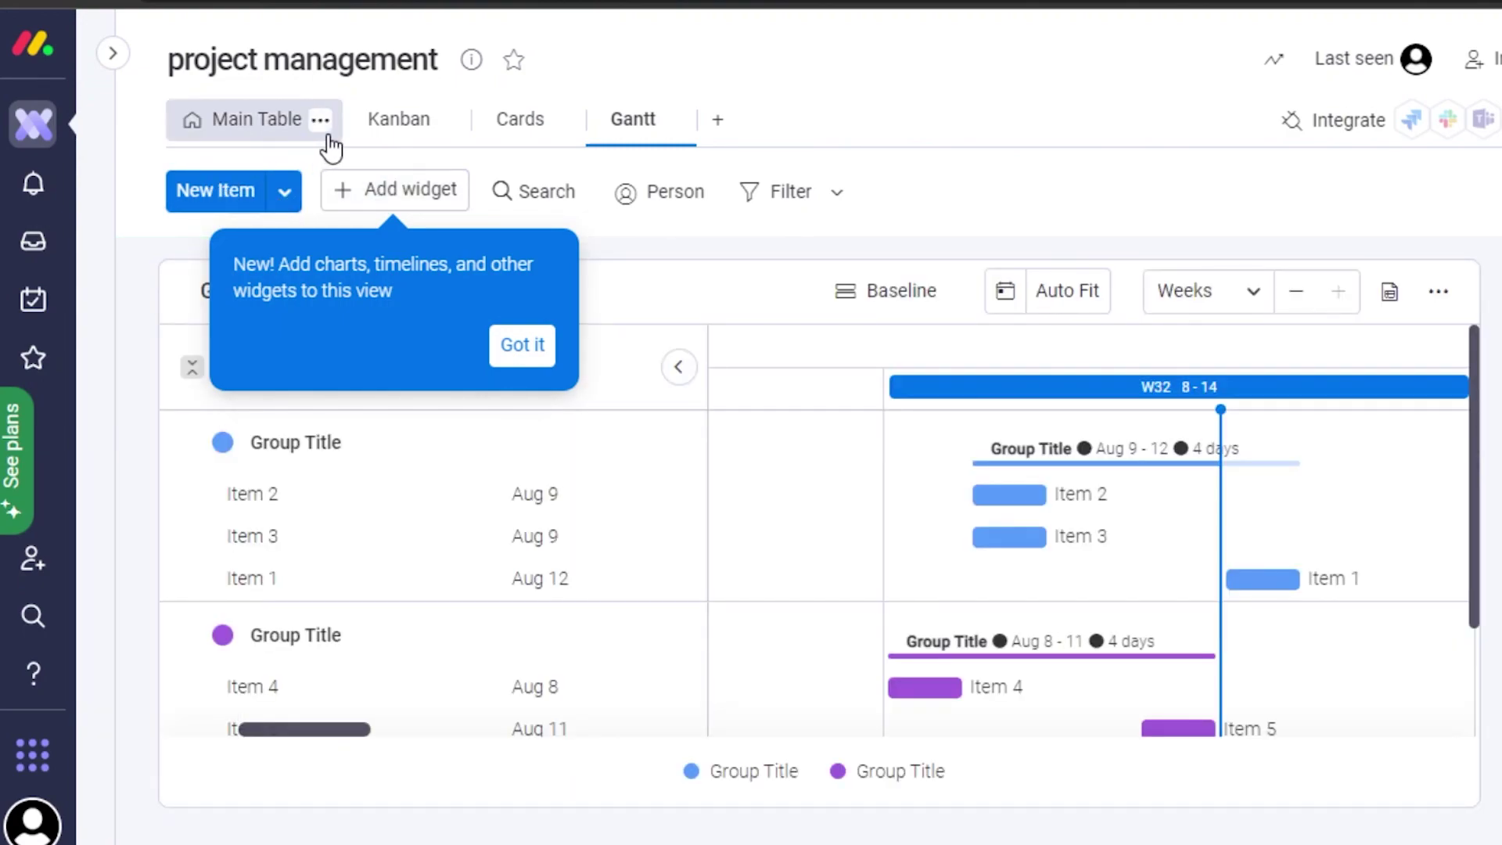
pyautogui.click(238, 139)
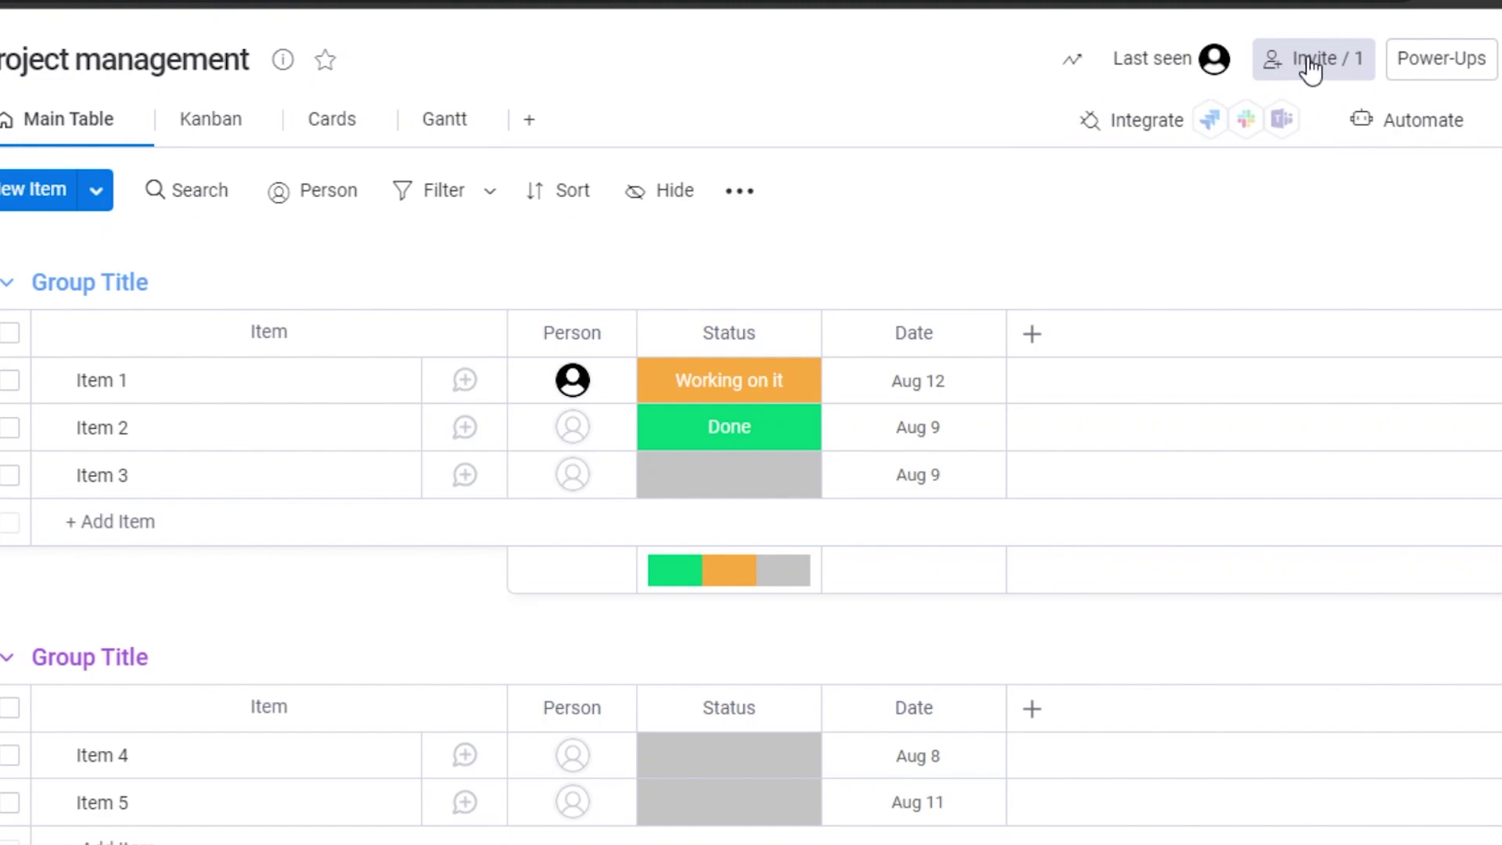
# Invite a new member to the board by entering their e-mail address.
pyautogui.click(1310, 68)
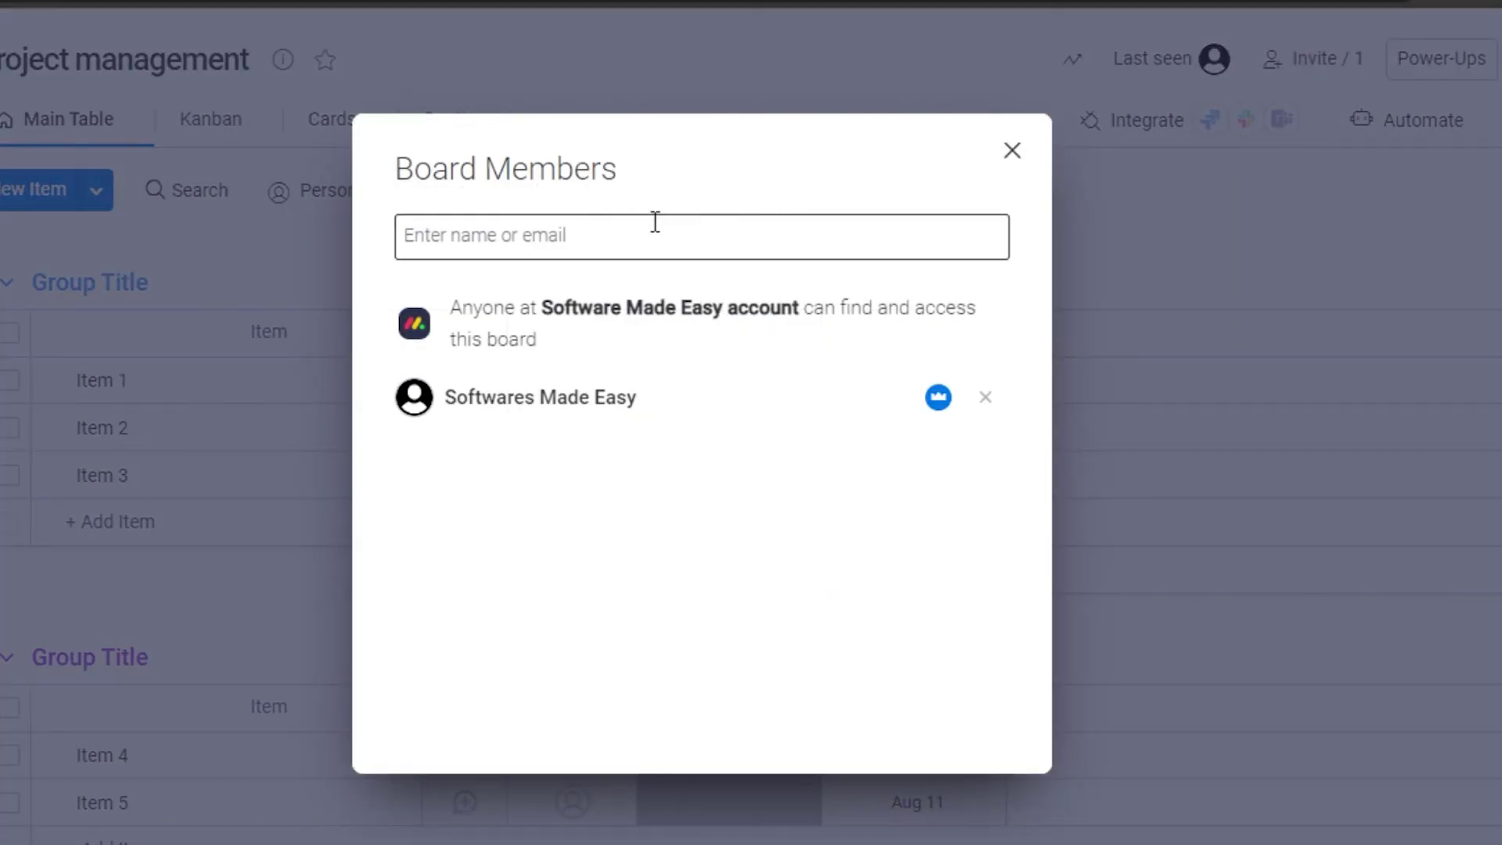
pyautogui.click(545, 241)
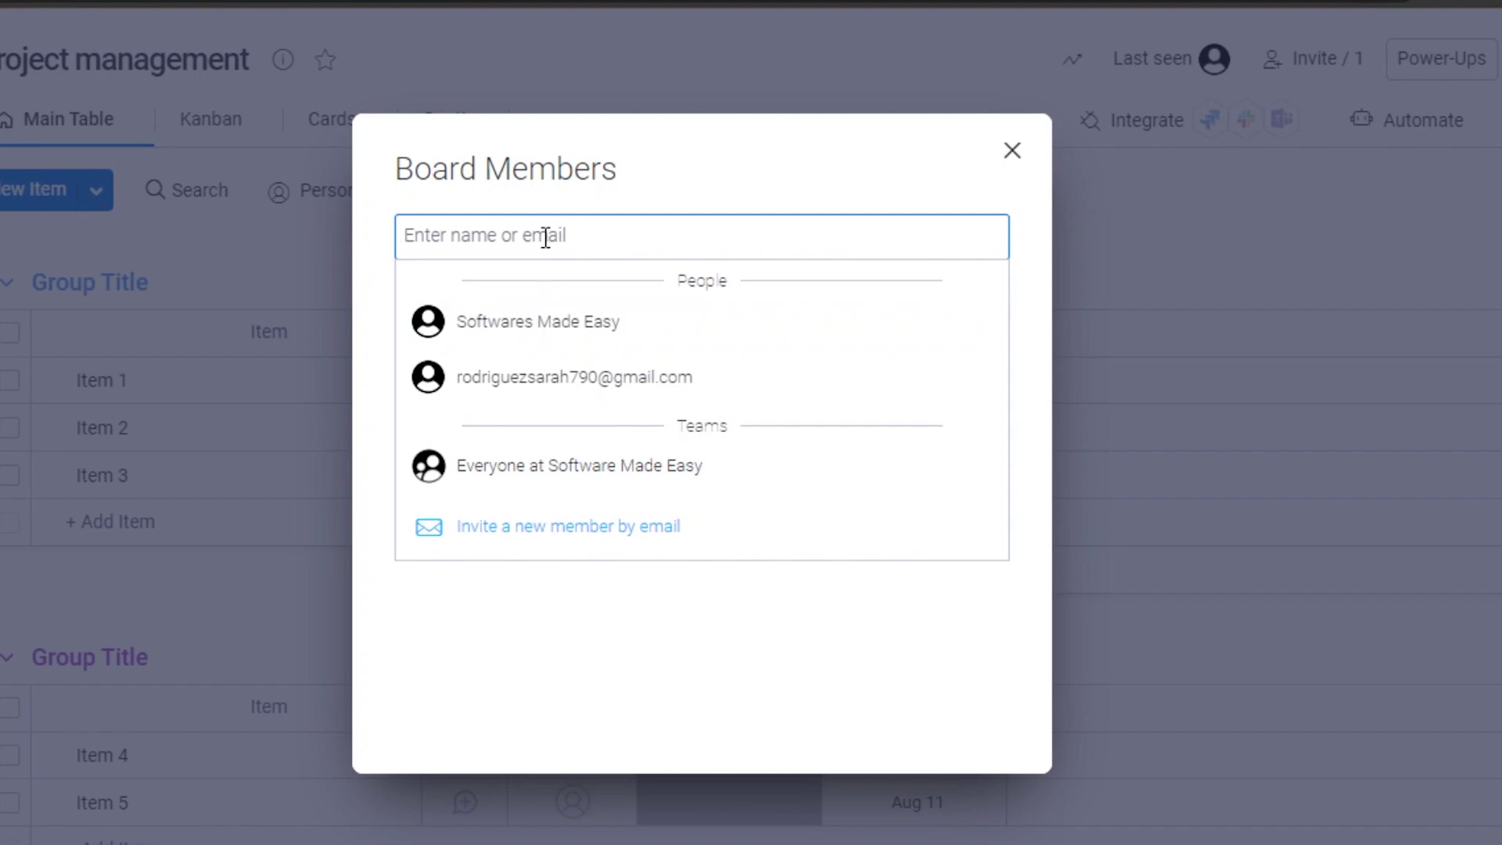
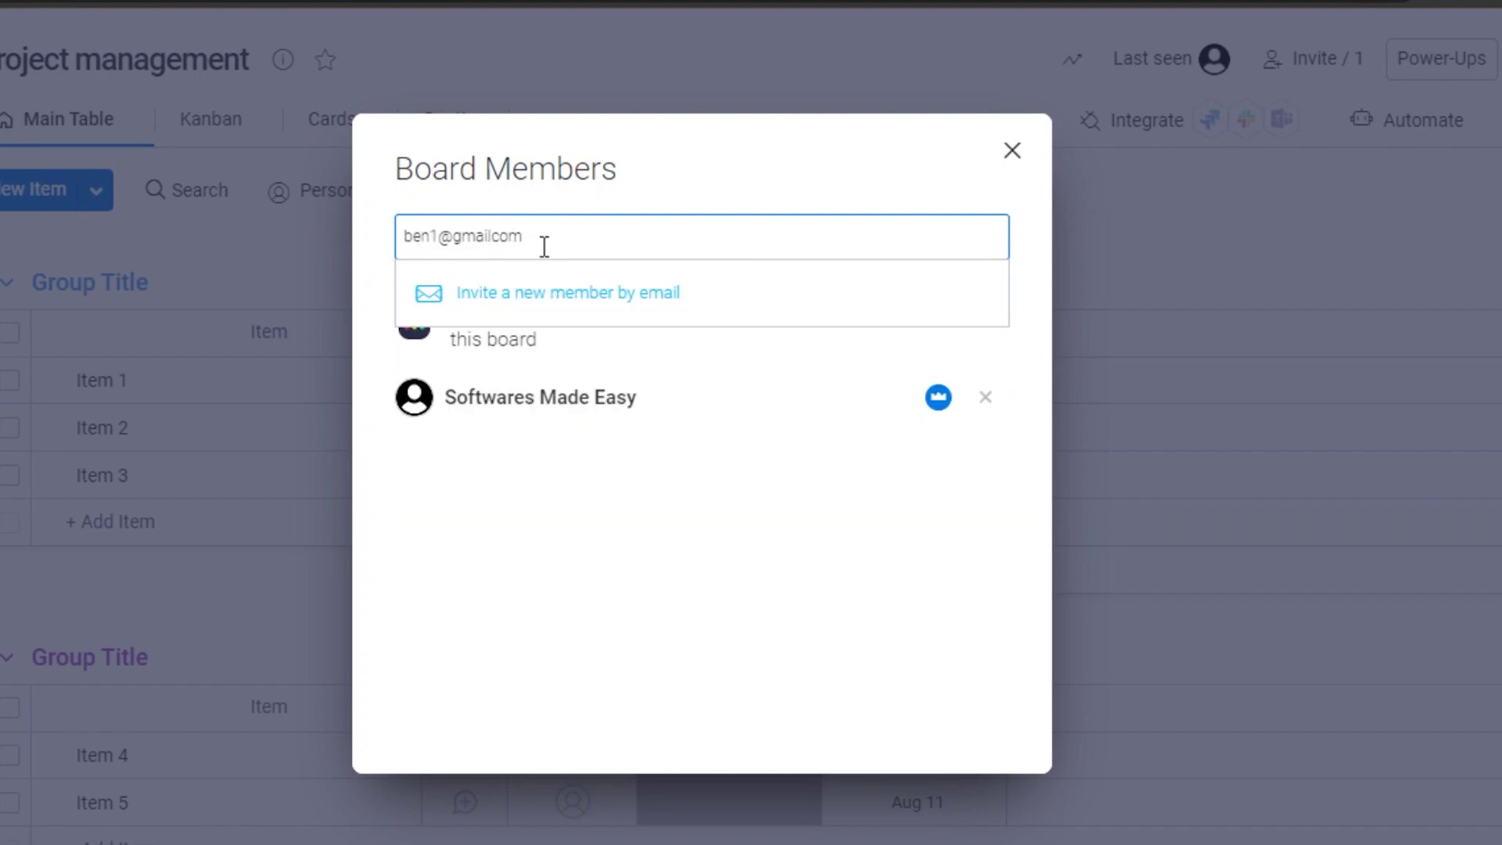
pyautogui.click(510, 301)
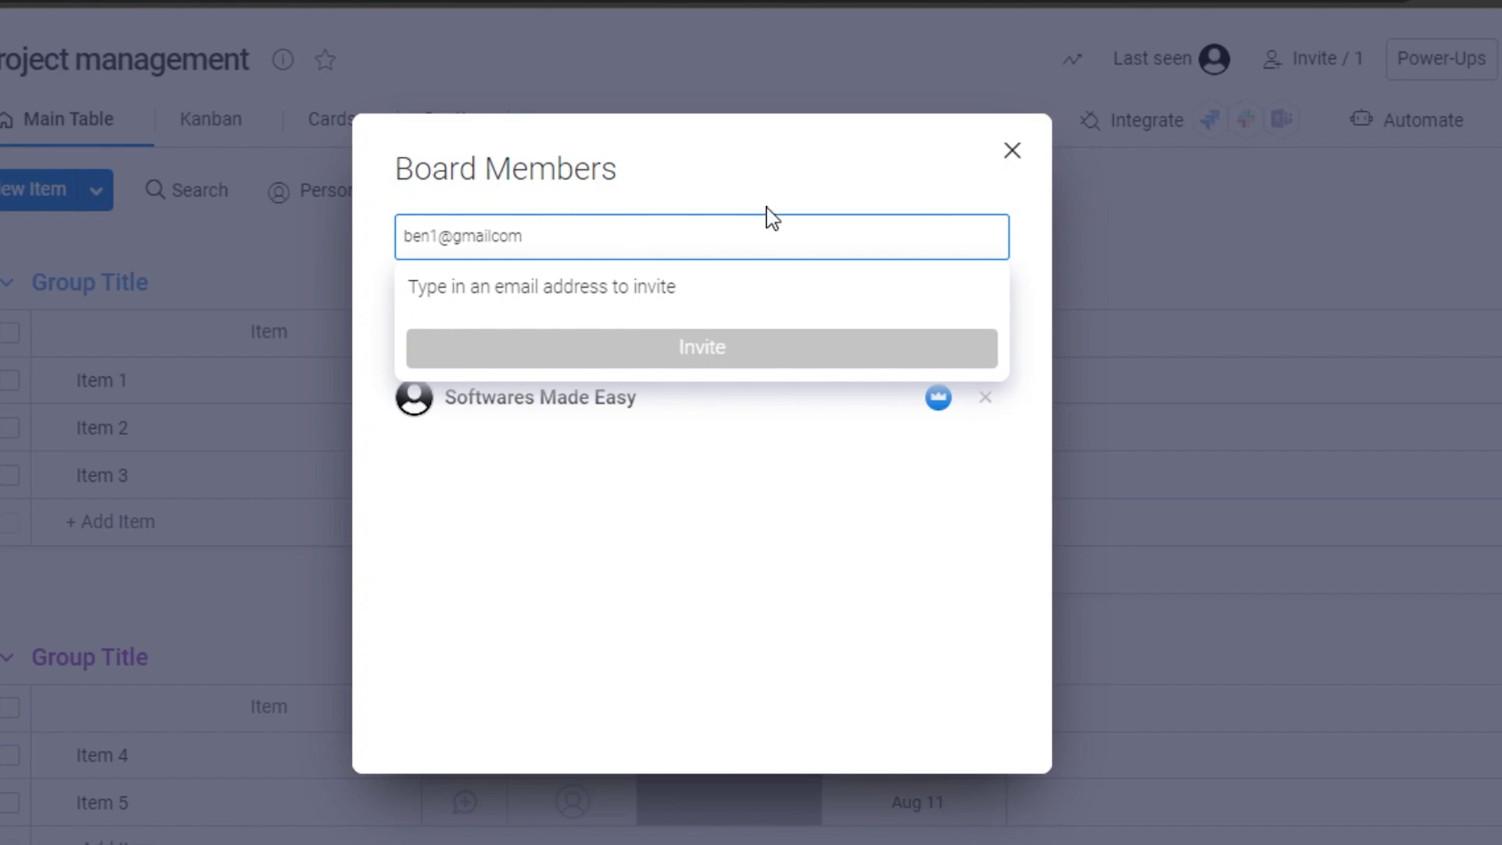
# Close the Board Members dialog, reopen the members list, and close it again.
pyautogui.click(1013, 150)
pyautogui.click(1107, 140)
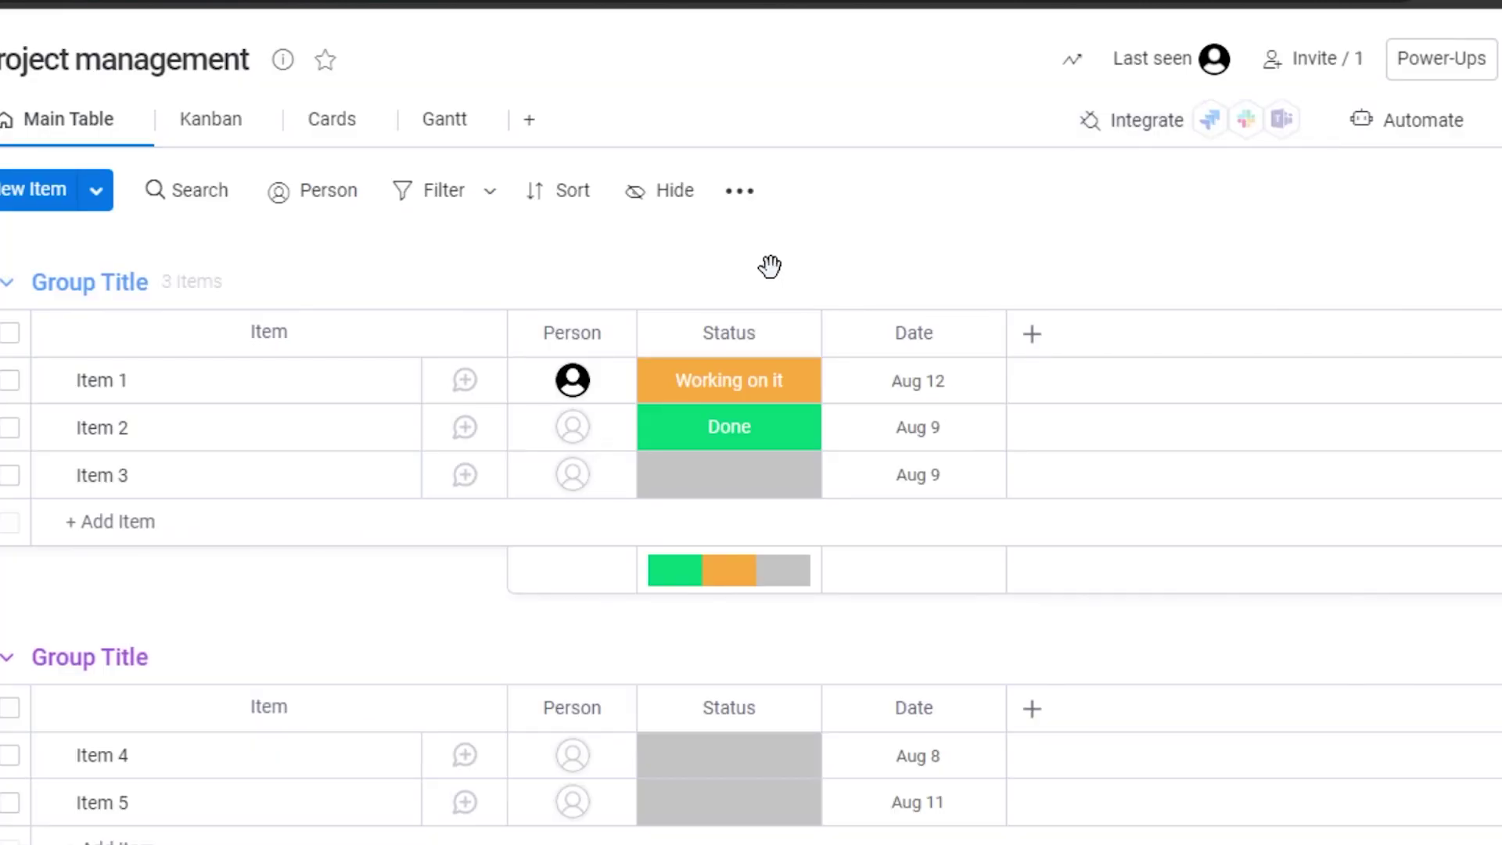
pyautogui.click(1321, 58)
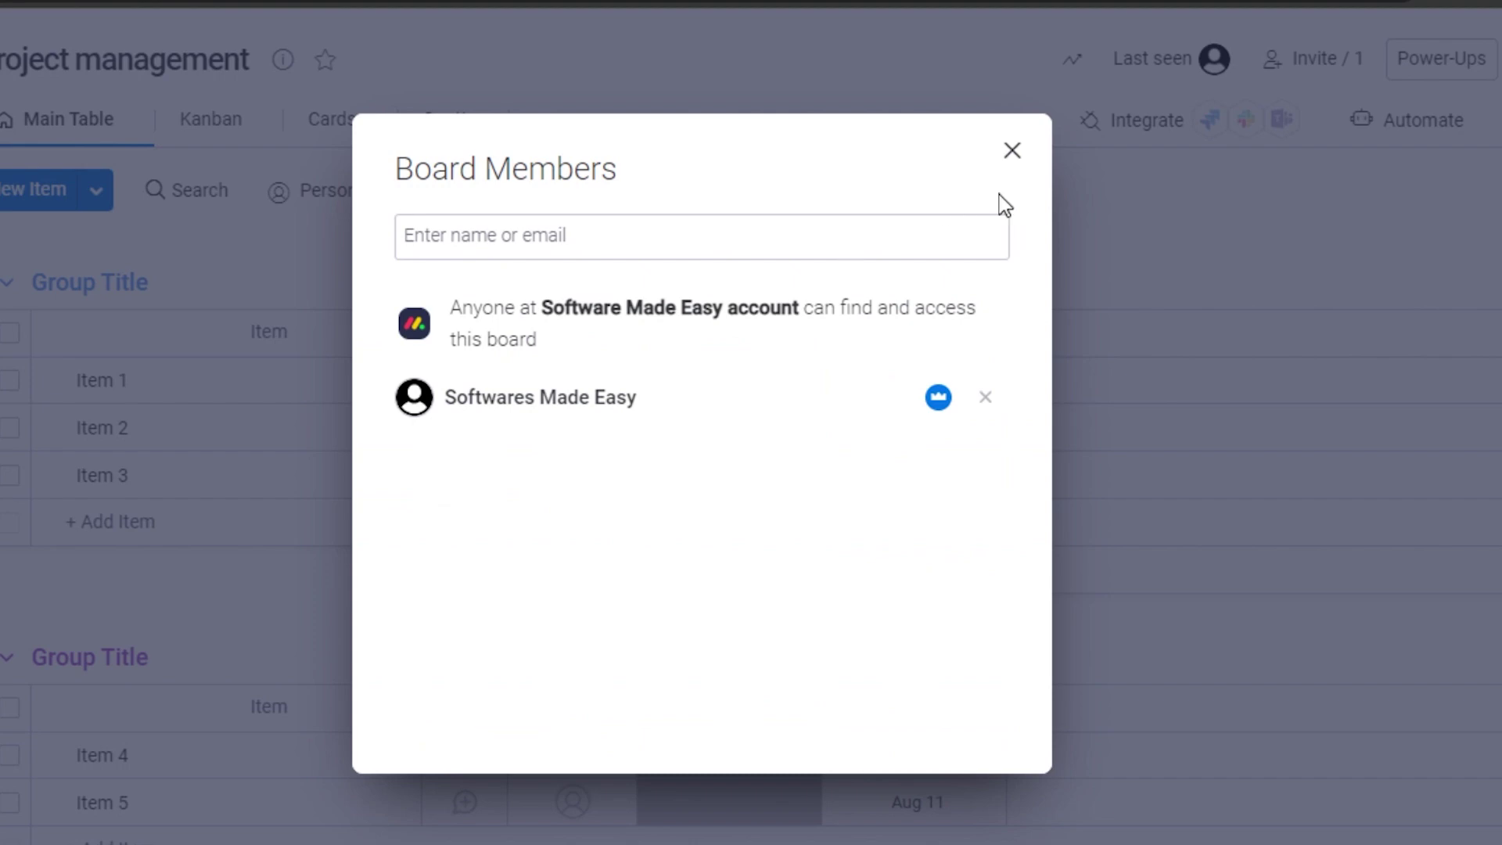
pyautogui.click(1013, 150)
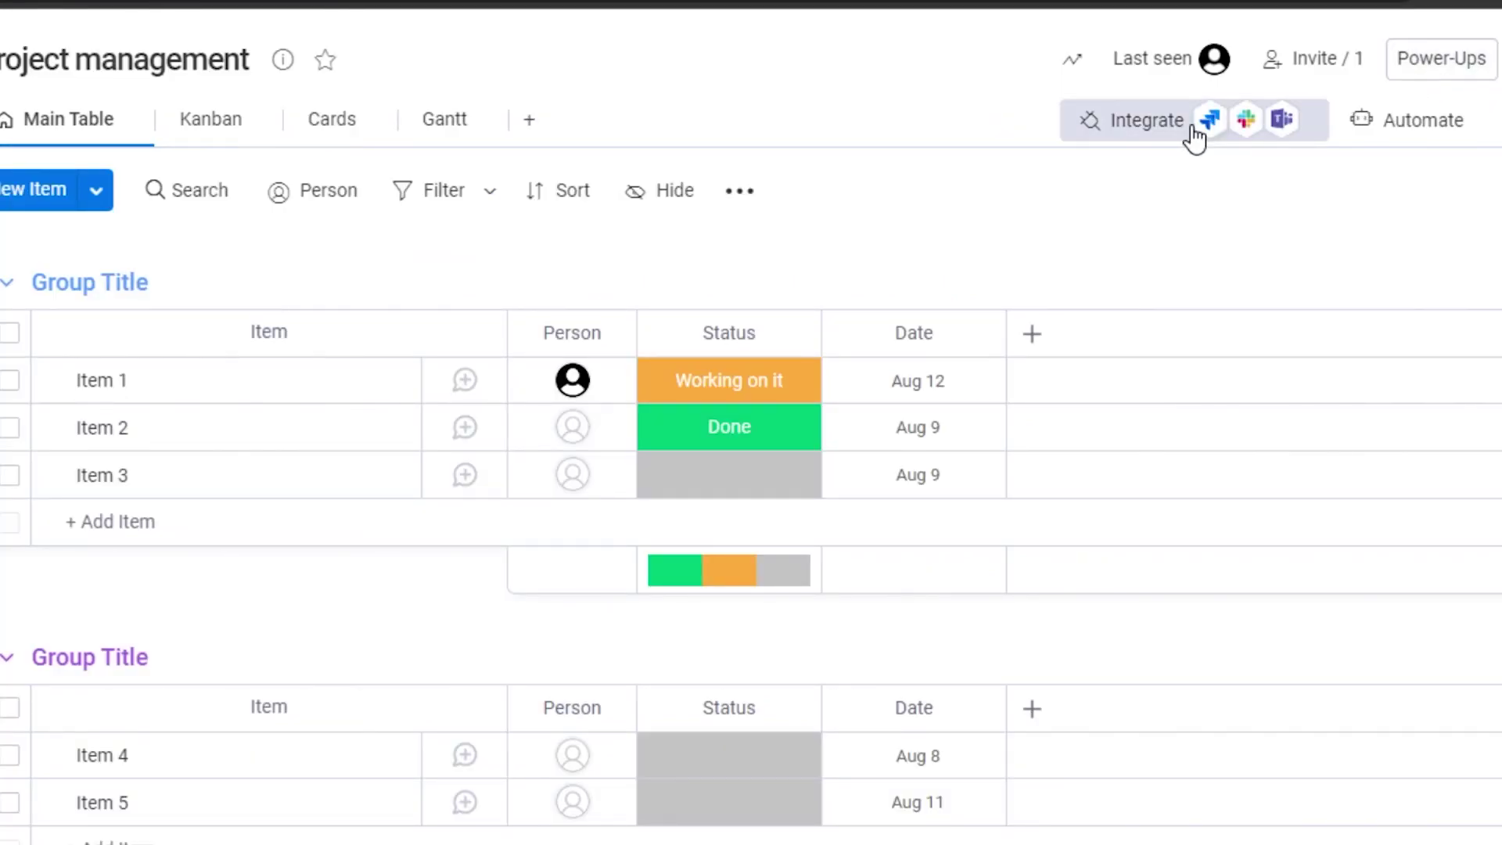
pyautogui.click(1158, 127)
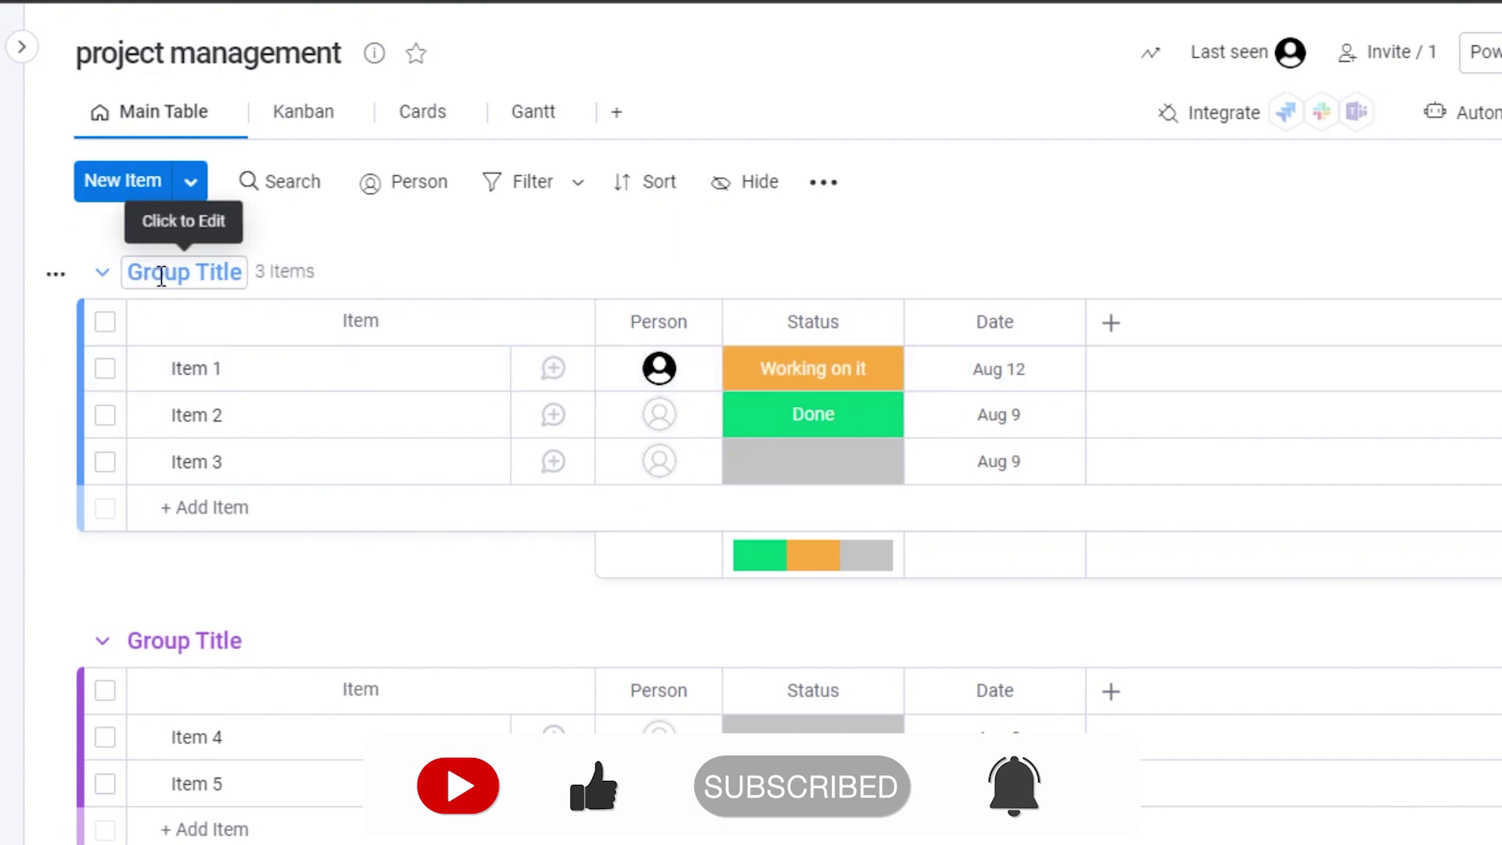
# Rename the first group to 'Week 1'.
pyautogui.click(249, 272)
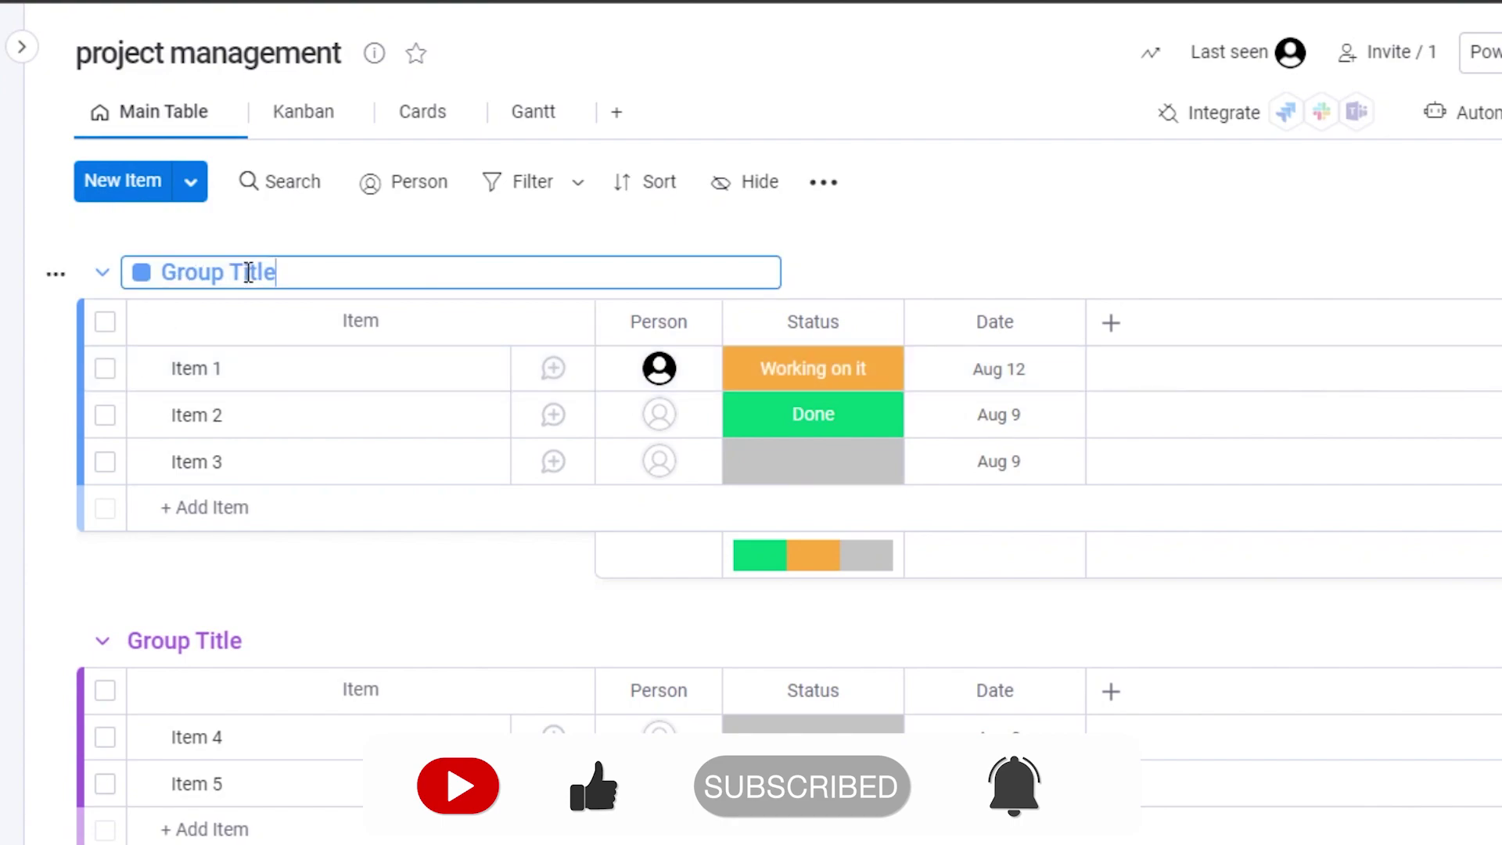
pyautogui.press('BackSpace')
pyautogui.press('BackSpace')
pyautogui.press('BackSpace')
pyautogui.press('BackSpace')
pyautogui.press('BackSpace')
pyautogui.press('BackSpace')
pyautogui.press('BackSpace')
pyautogui.press('BackSpace')
pyautogui.press('BackSpace')
pyautogui.press('BackSpace')
pyautogui.press('BackSpace')
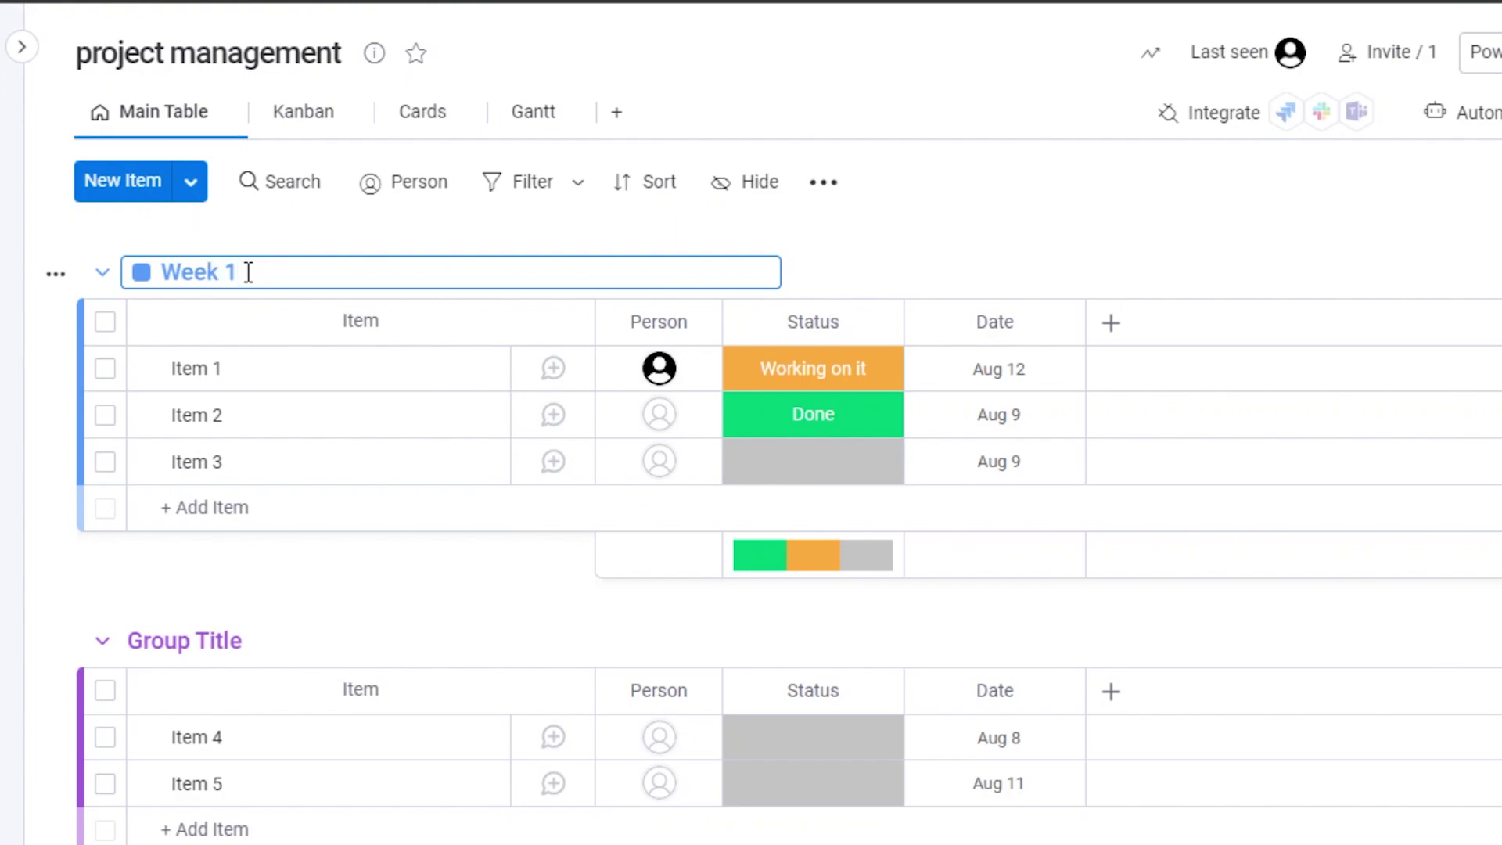
pyautogui.write('Week 1')
pyautogui.press('Return')
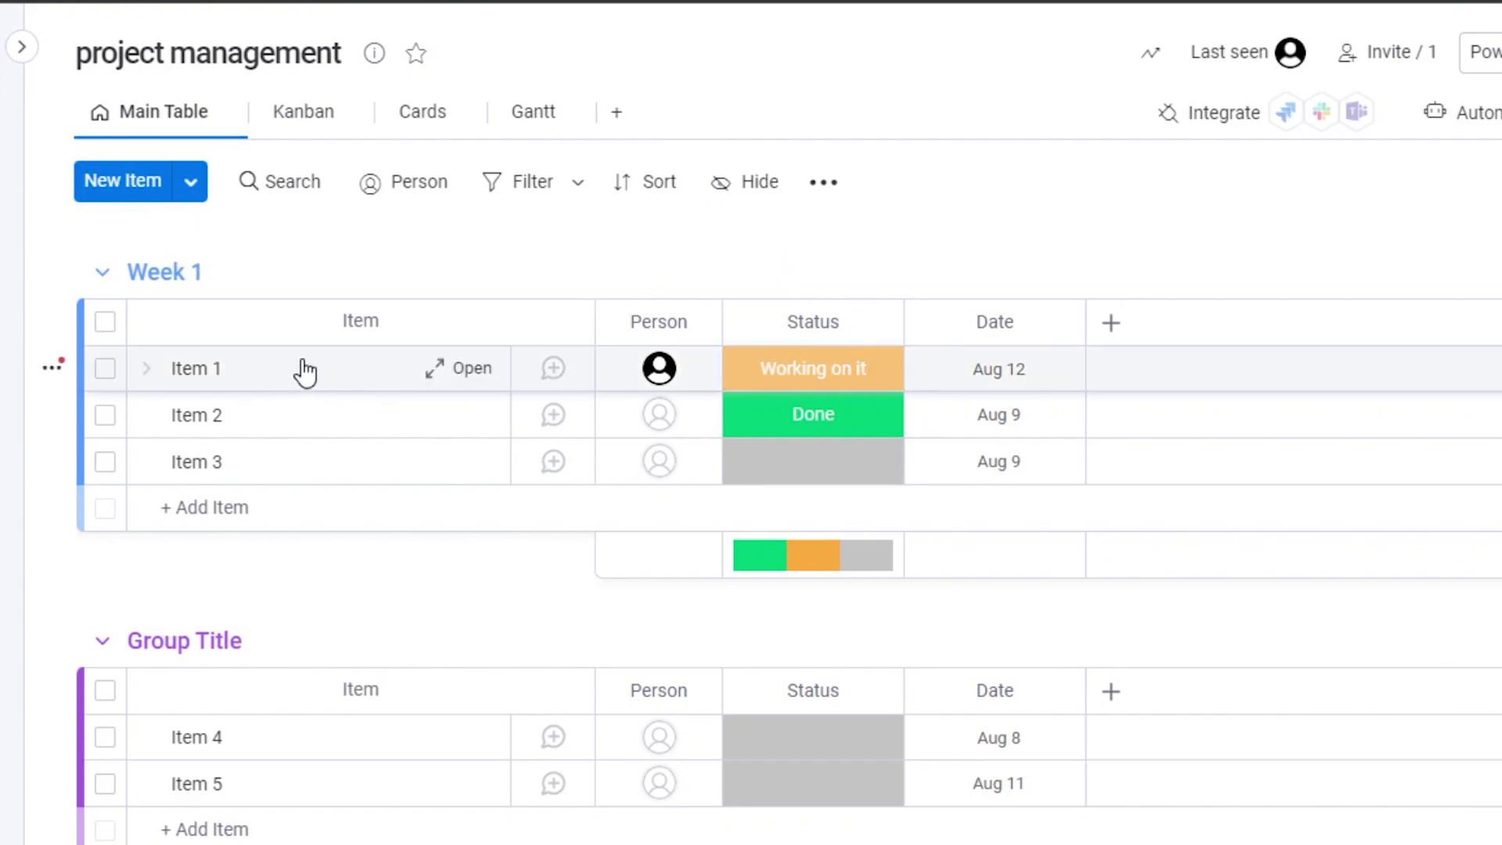
# Rename Item 1 to 'task 1' from its details panel.
pyautogui.click(347, 387)
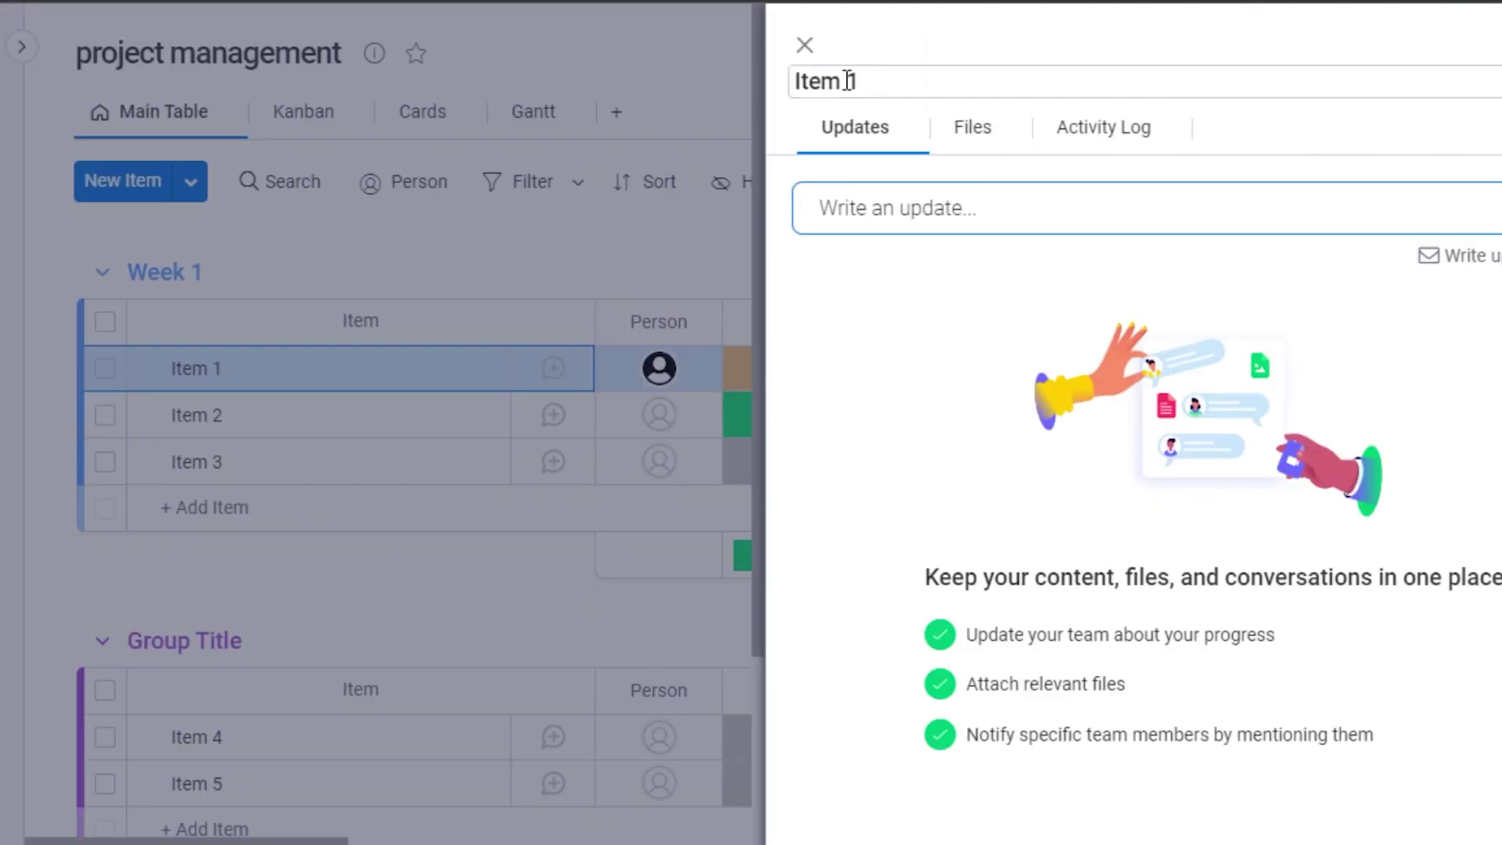
pyautogui.click(870, 81)
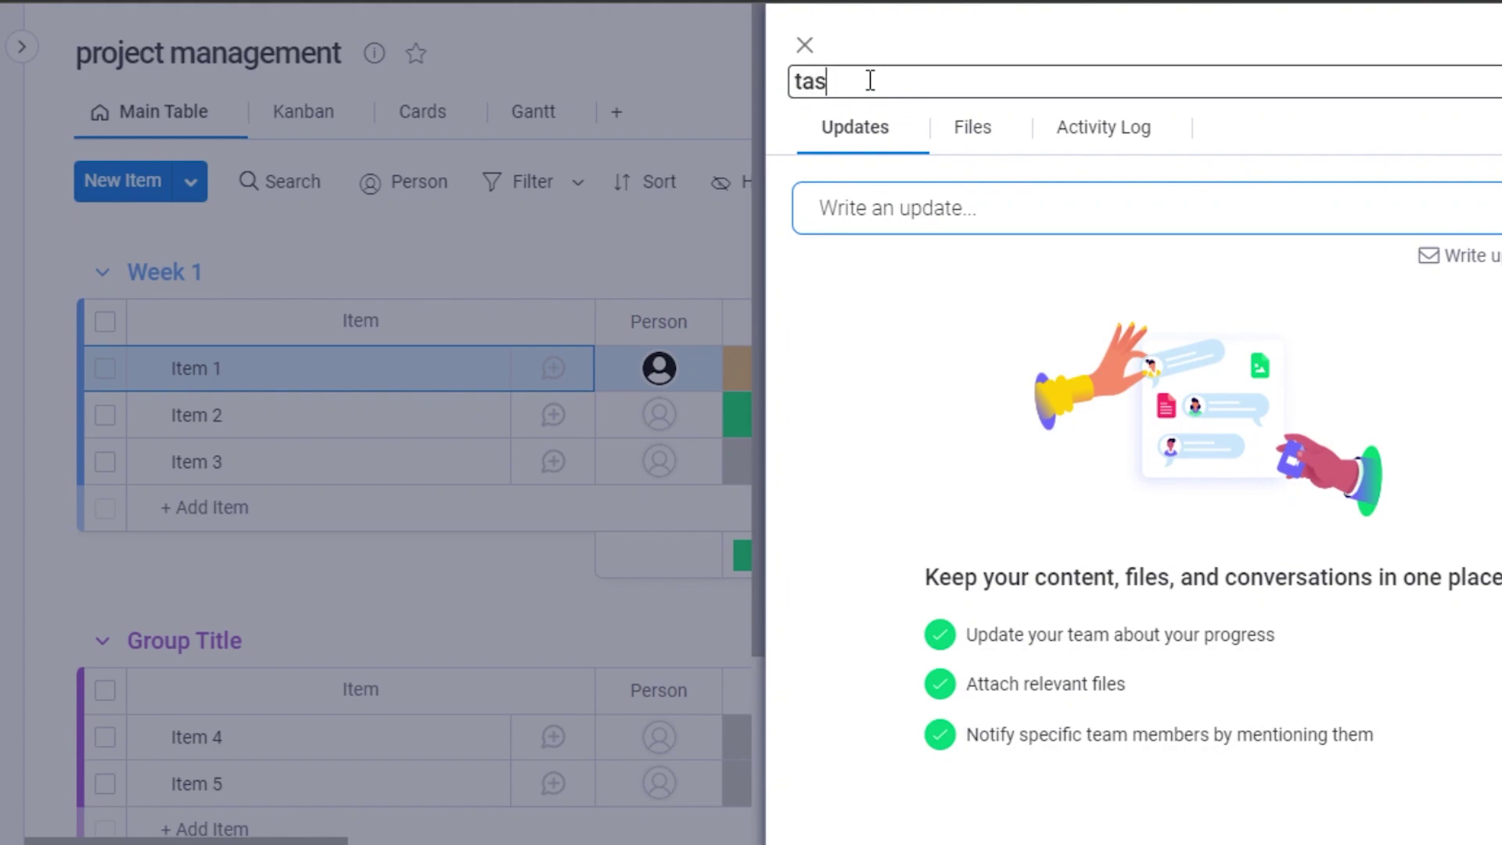
pyautogui.press('Return')
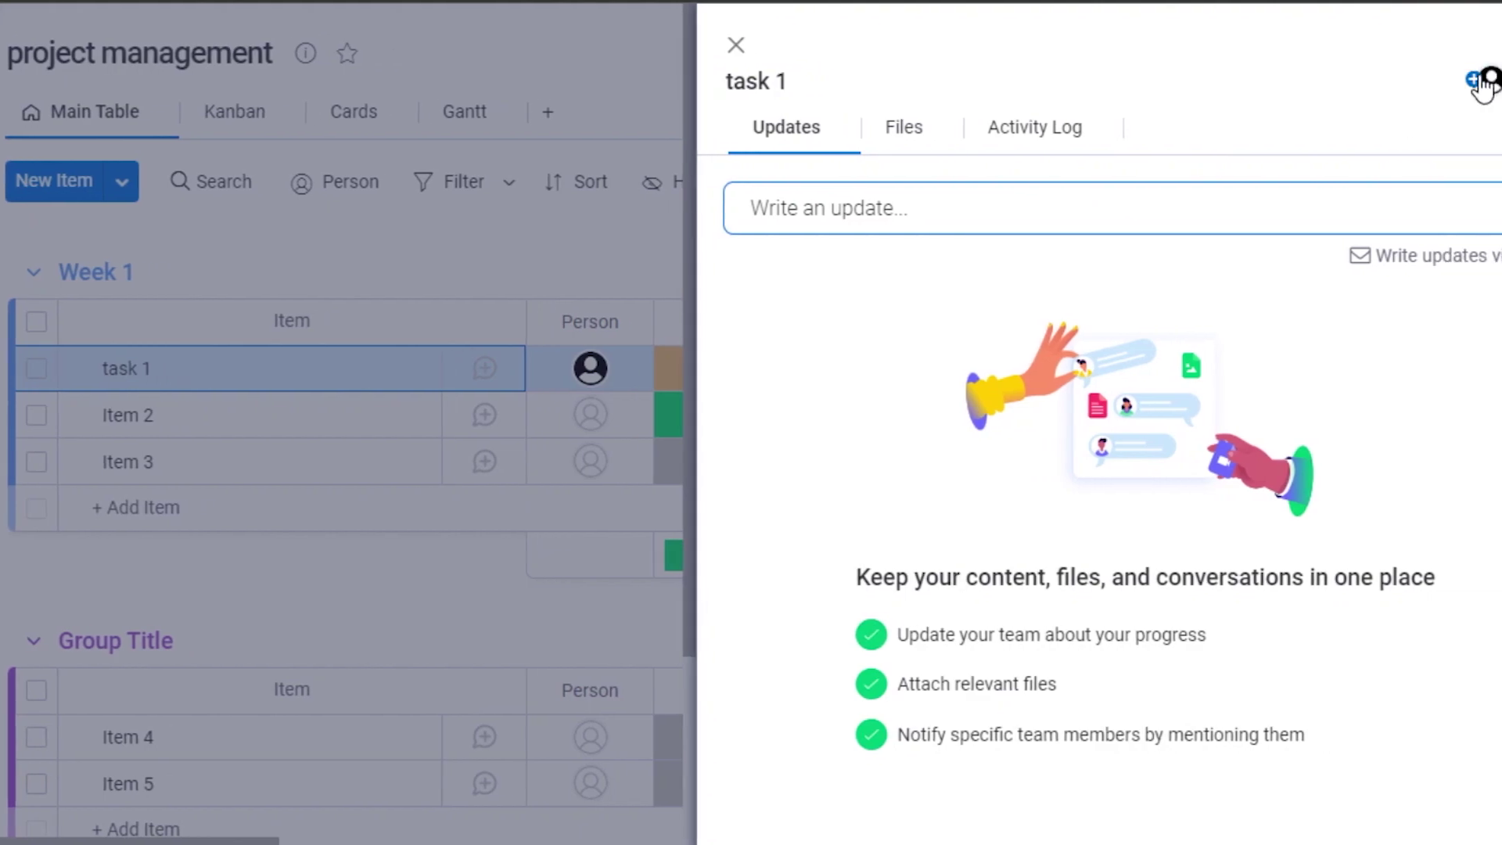
# Check task 1's subscribers, Files and Activity Log, then close the panel.
pyautogui.click(1403, 81)
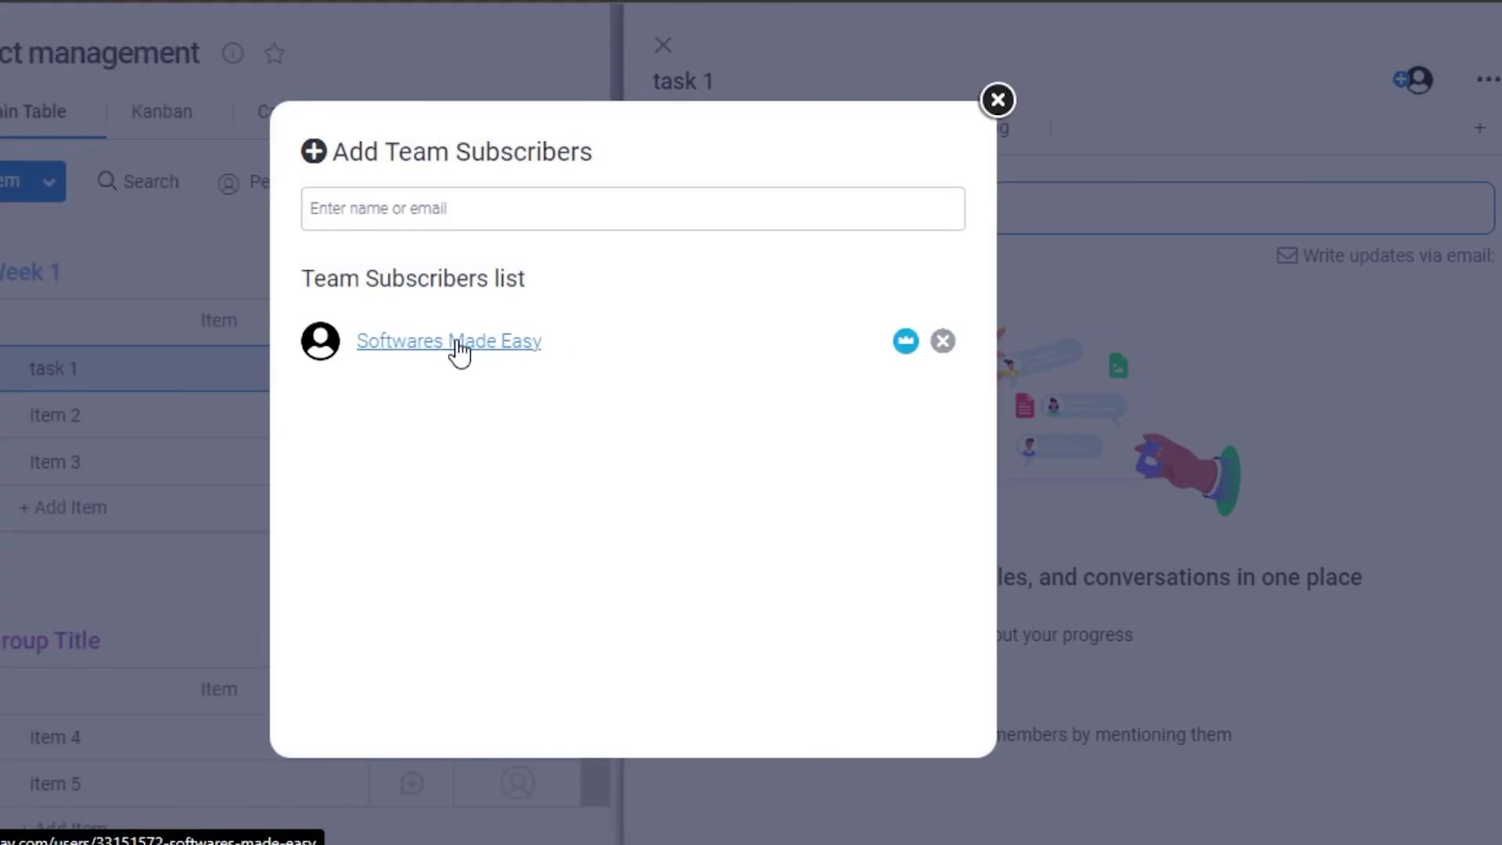
pyautogui.click(459, 345)
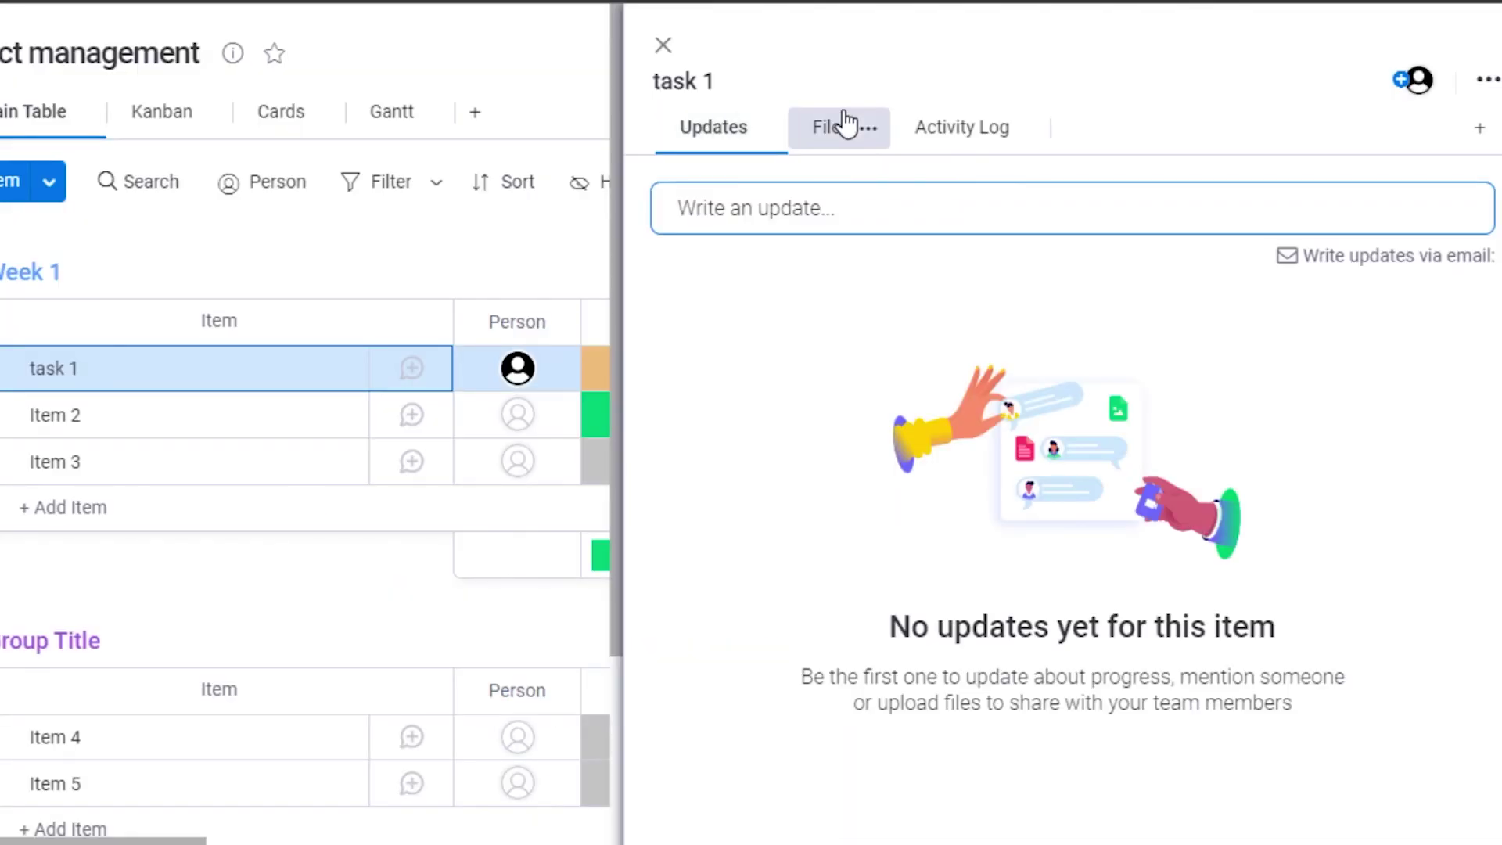
pyautogui.click(845, 125)
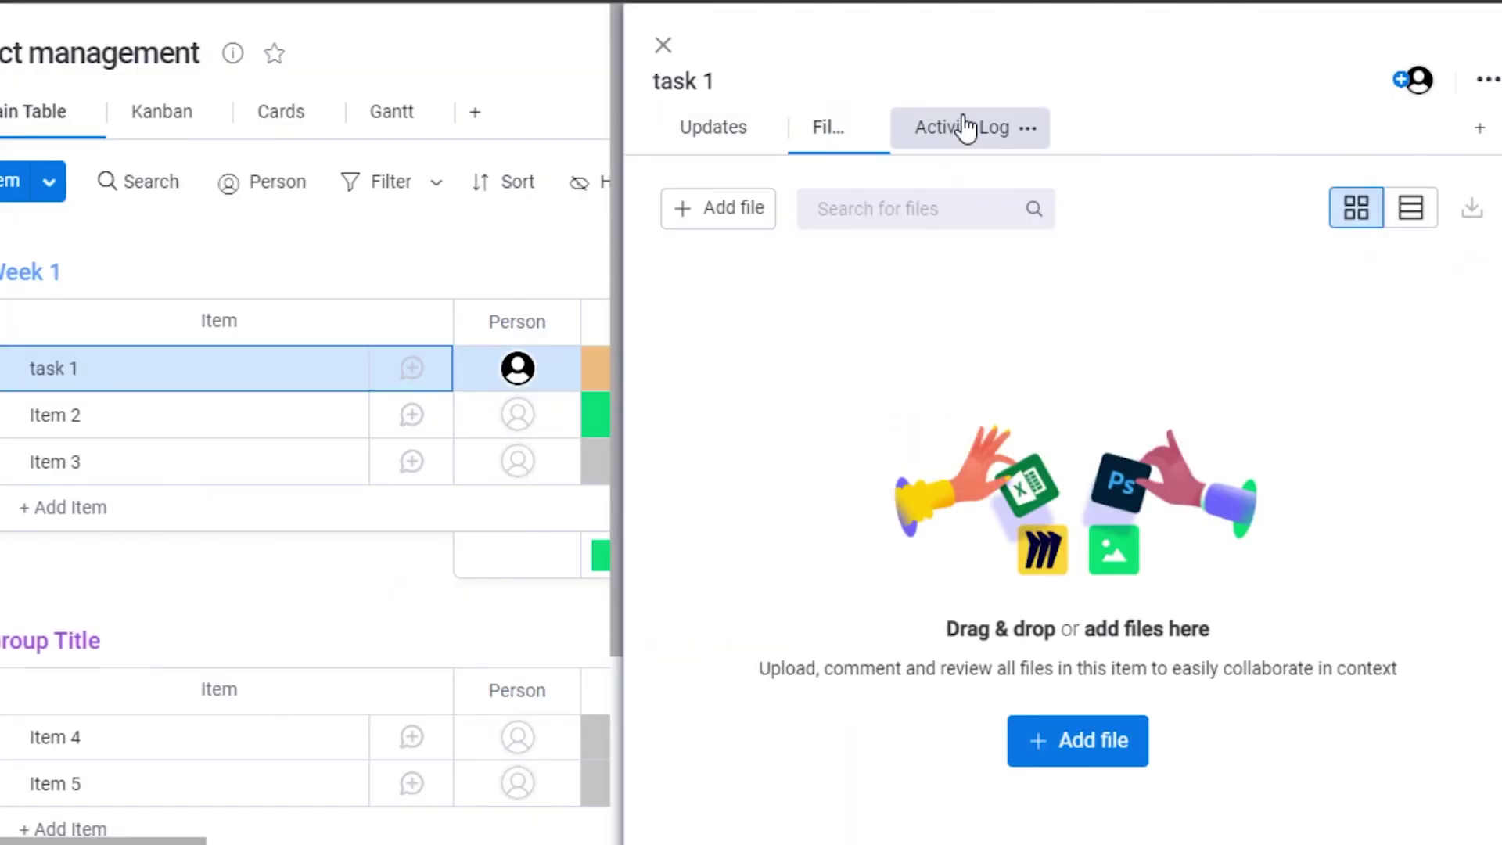
pyautogui.click(963, 128)
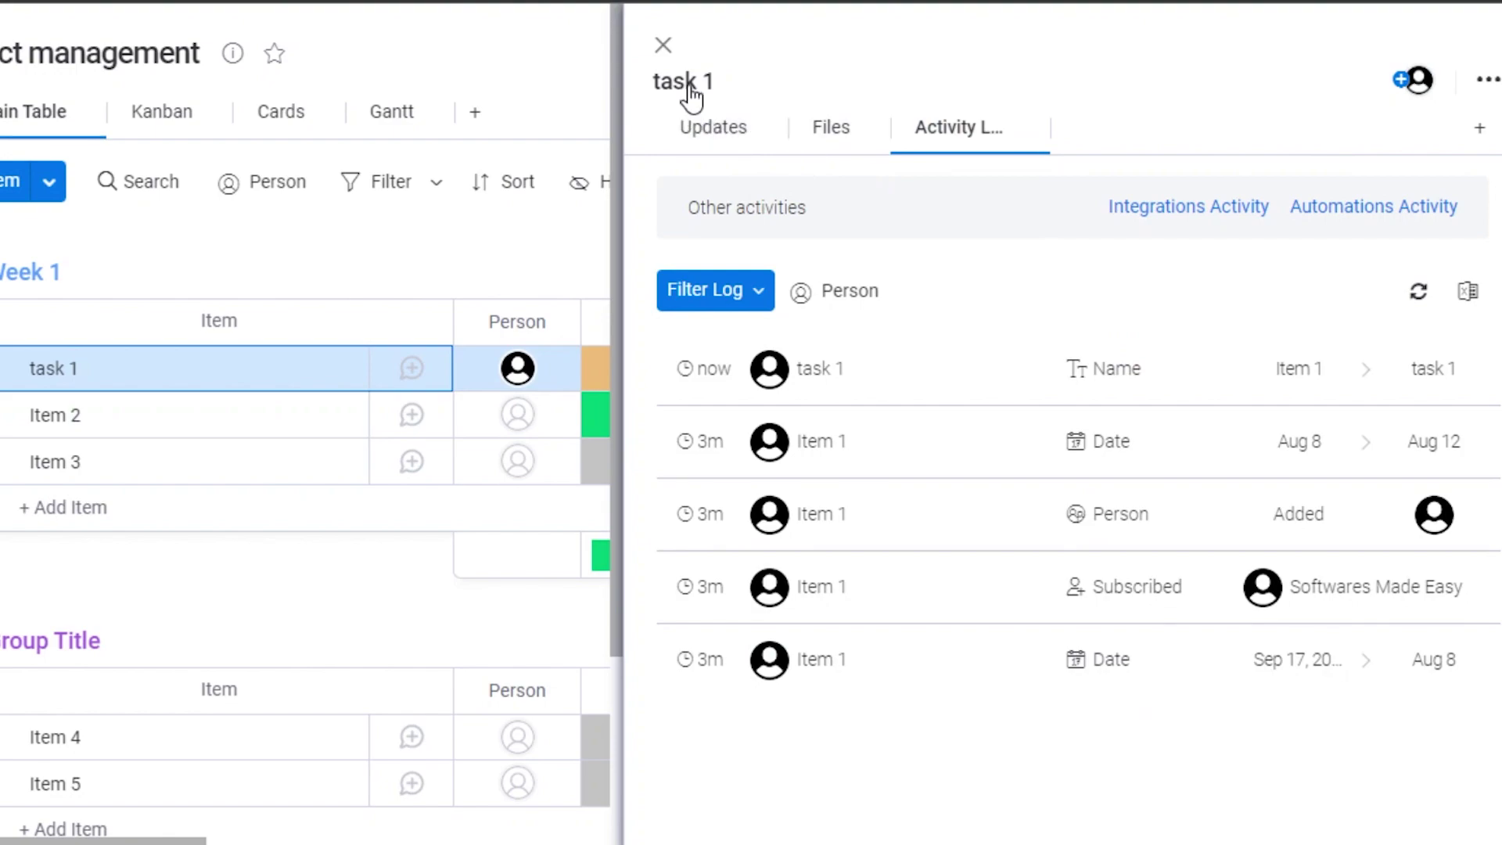
pyautogui.click(663, 45)
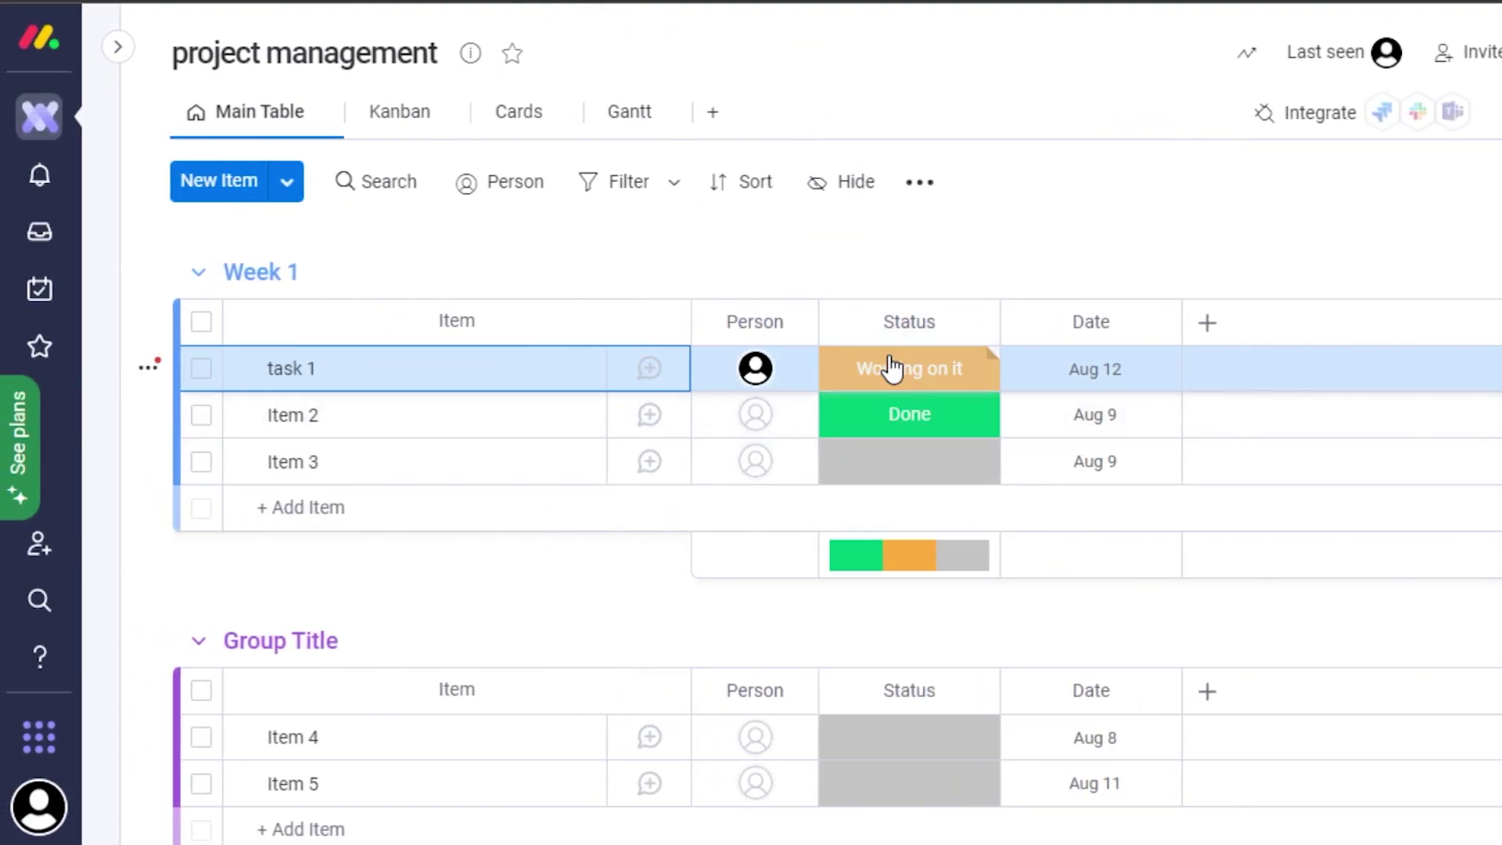
# Set task 1's status to Done.
pyautogui.click(936, 368)
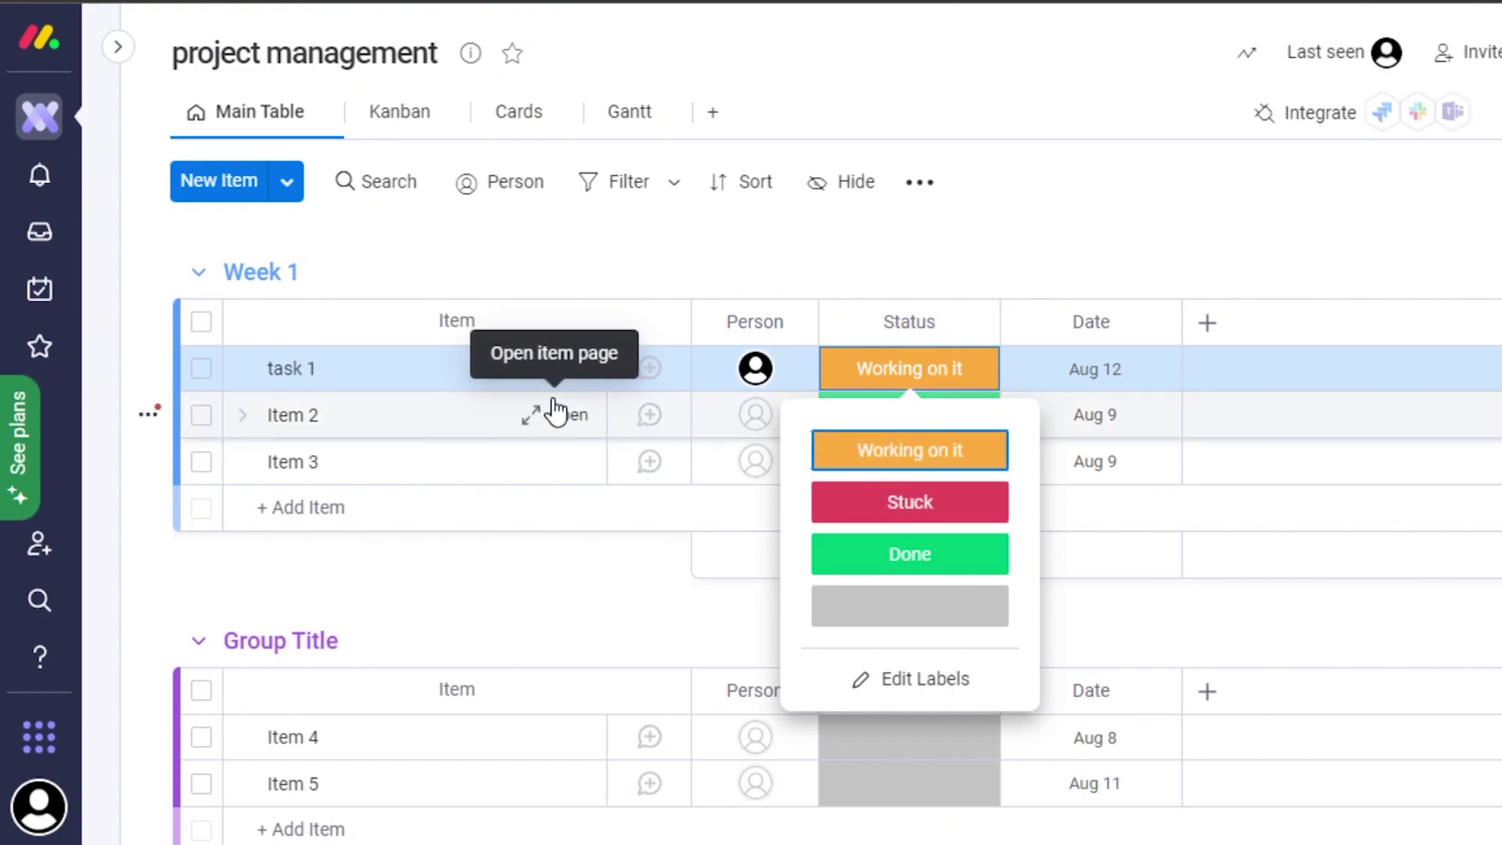
pyautogui.click(903, 463)
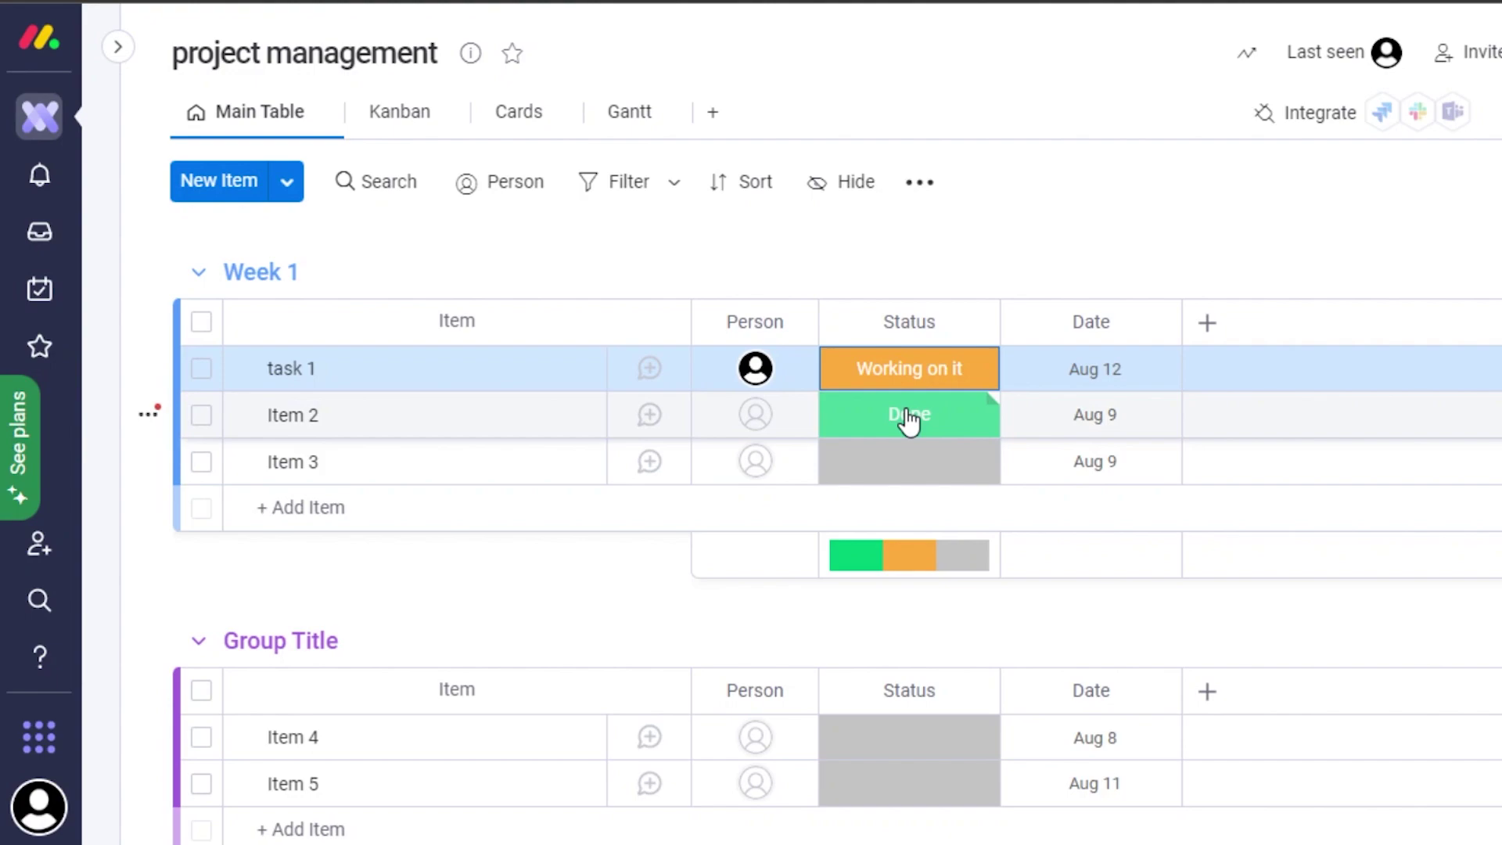
pyautogui.click(907, 369)
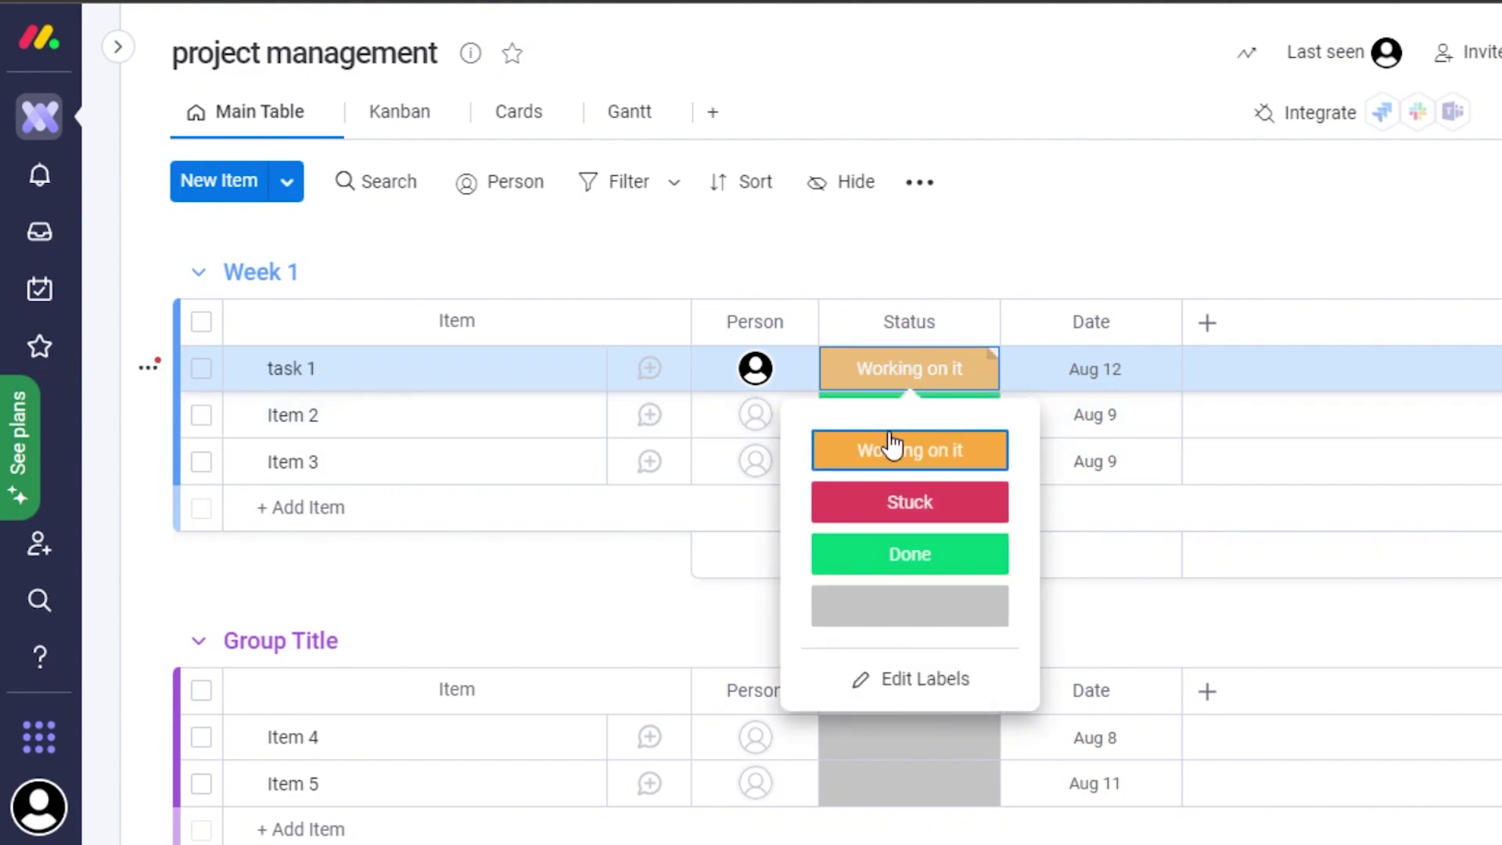
pyautogui.click(899, 557)
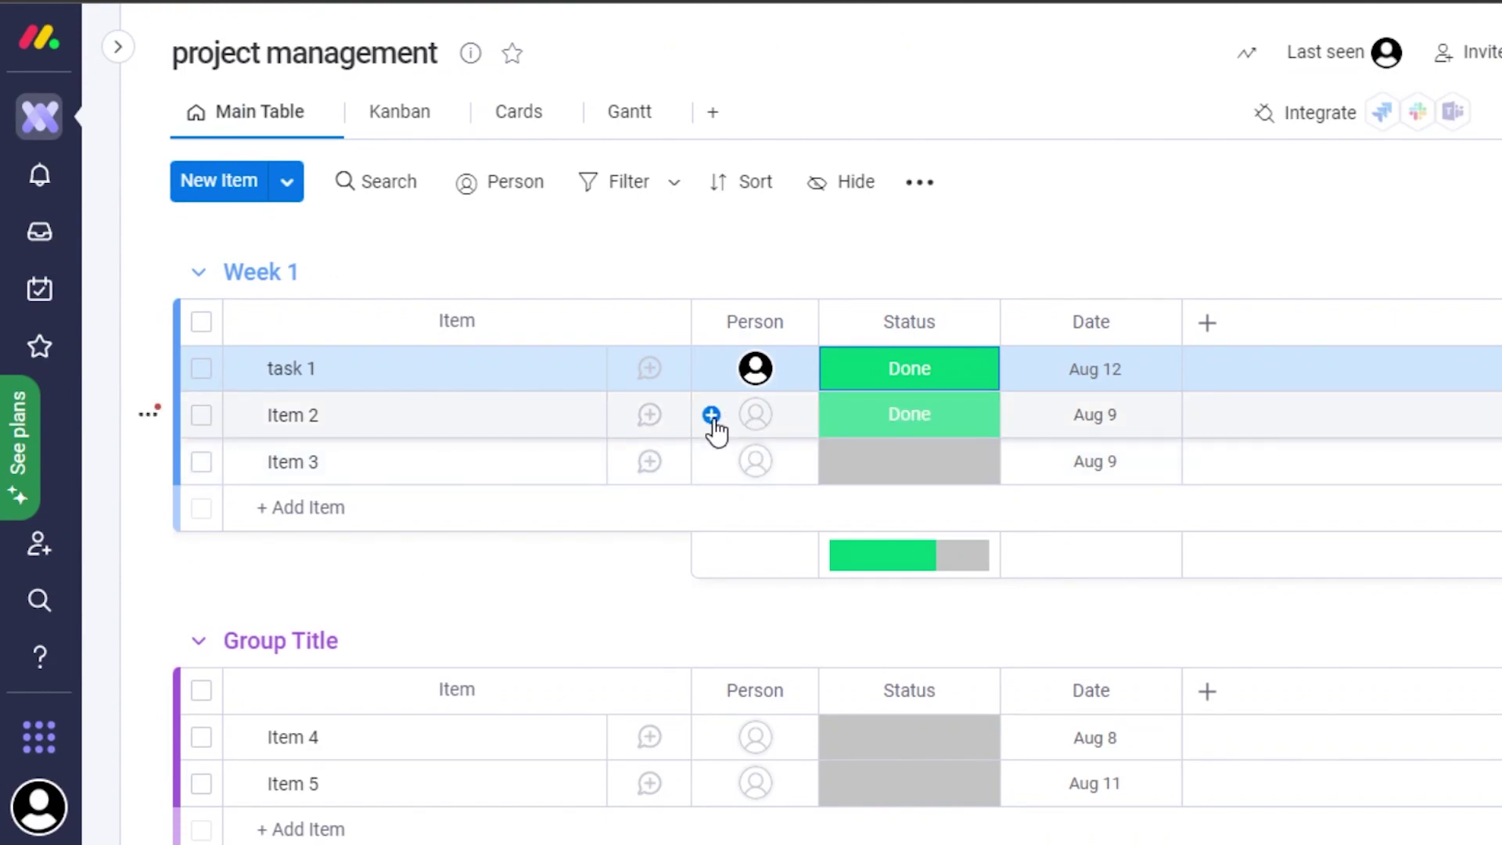
# Assign the board owner as the person on Item 2.
pyautogui.click(716, 426)
pyautogui.click(757, 602)
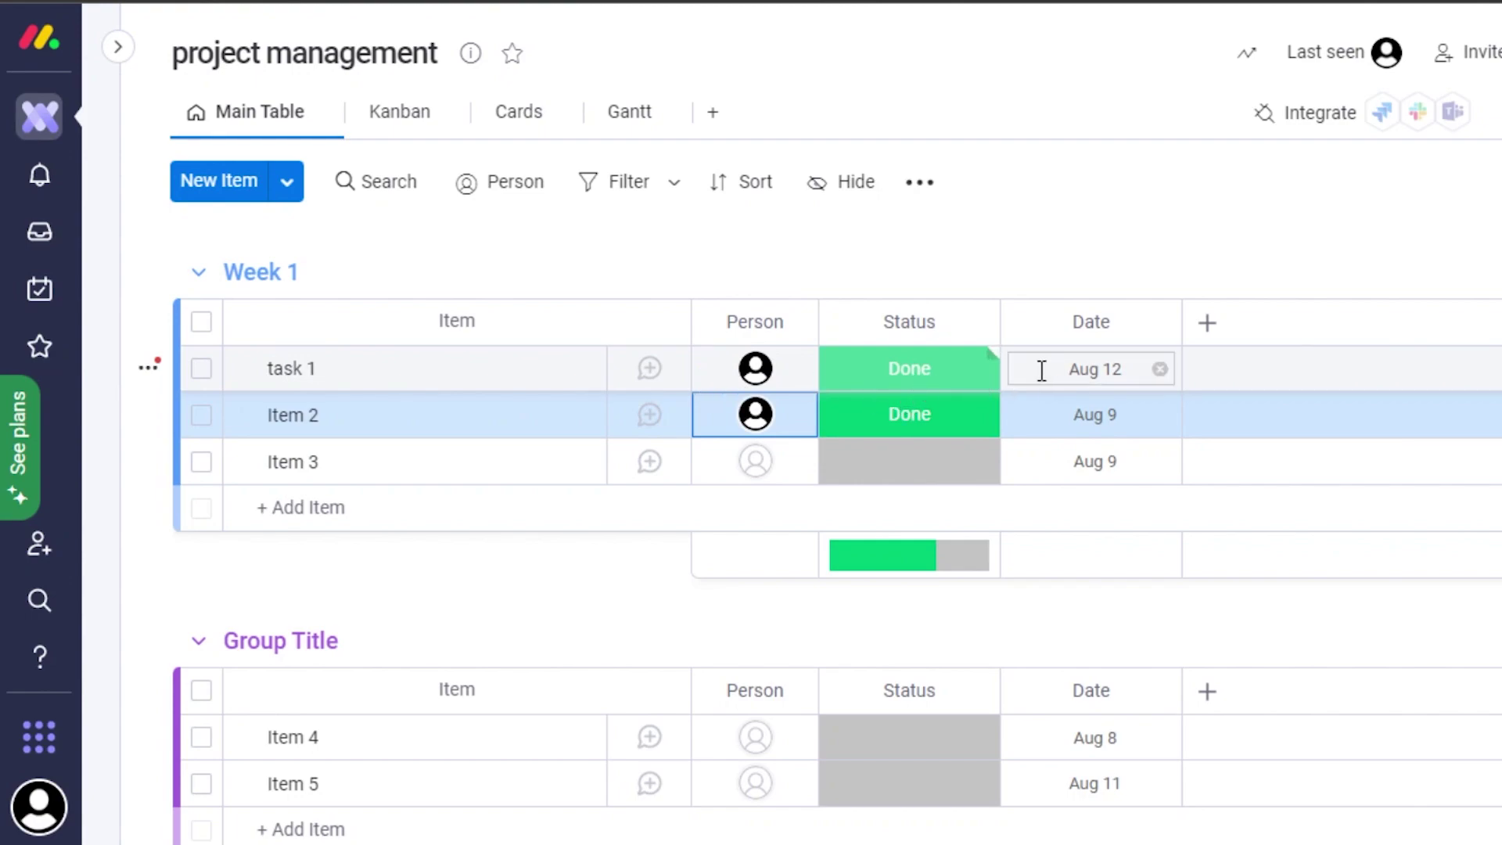
pyautogui.click(1209, 327)
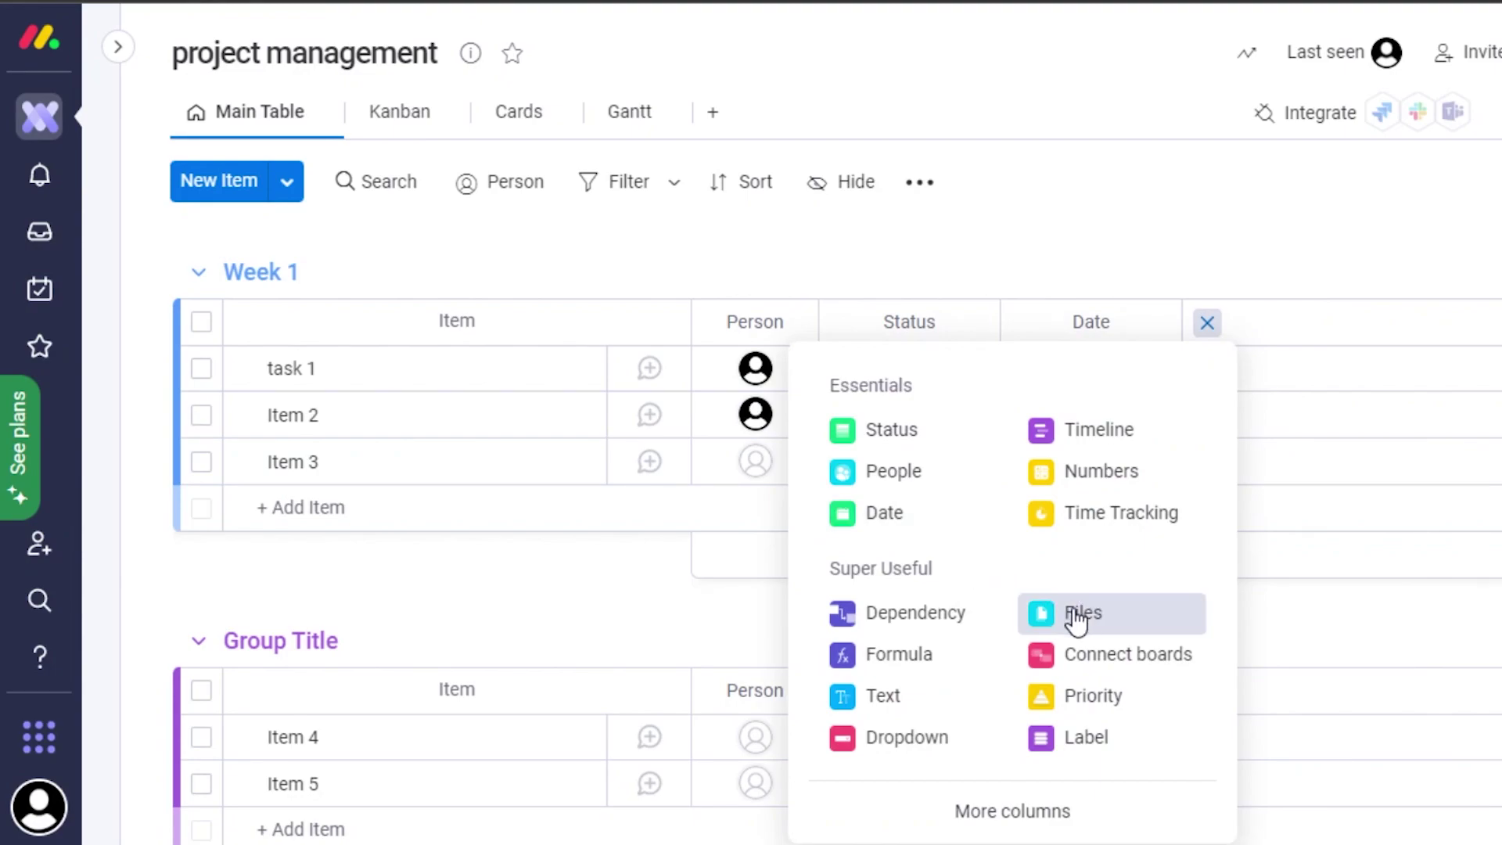
# Add Files and Priority columns and set task 1's priority to High.
pyautogui.click(1056, 626)
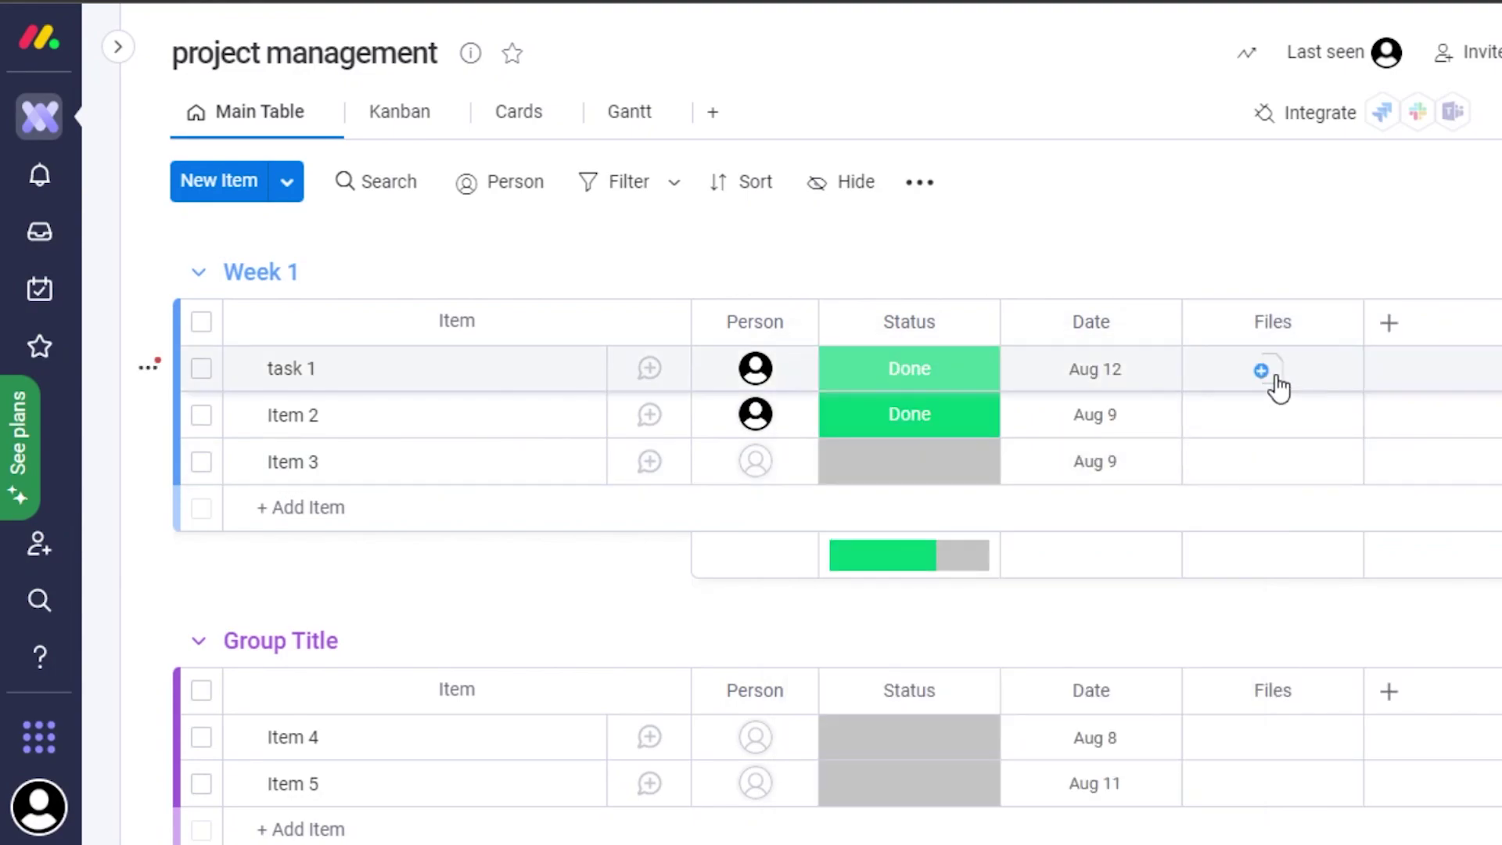
pyautogui.click(1389, 322)
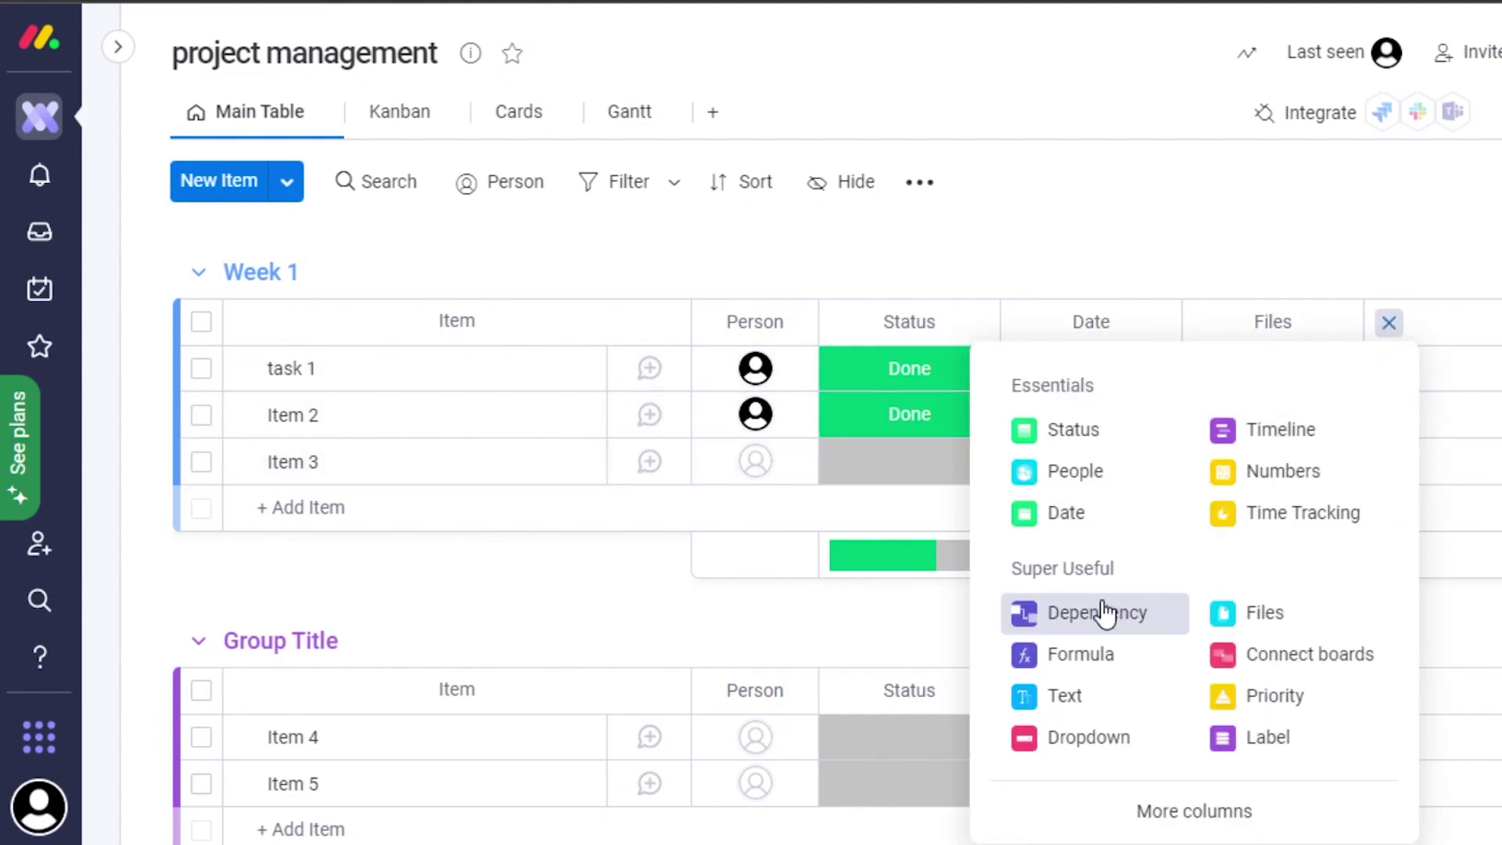
pyautogui.click(1228, 695)
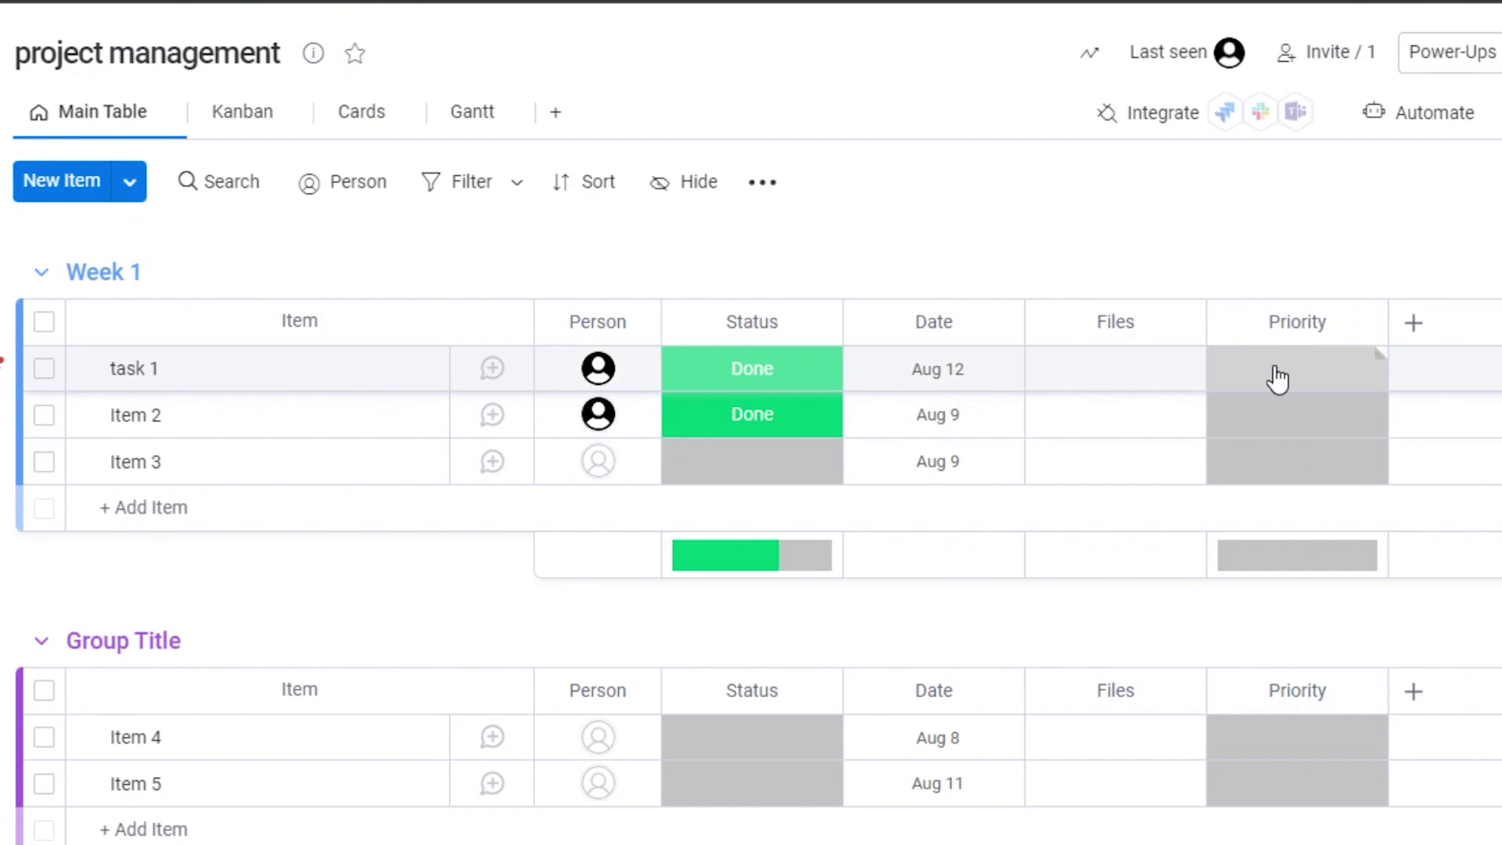
pyautogui.click(1278, 379)
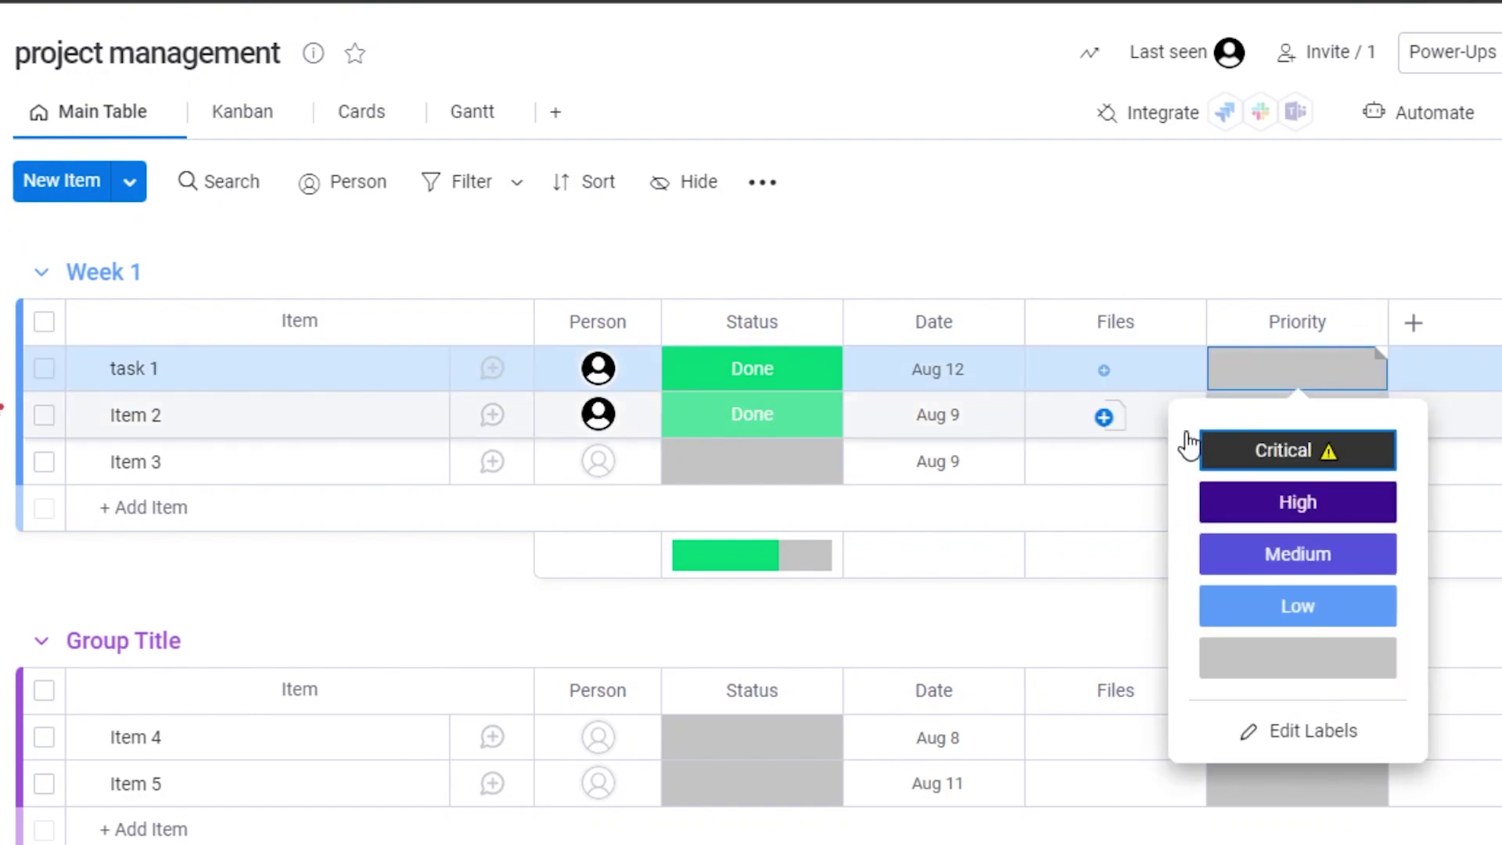
pyautogui.click(1291, 513)
# Add a Dependency column and dismiss its setup dialog.
pyautogui.click(1413, 322)
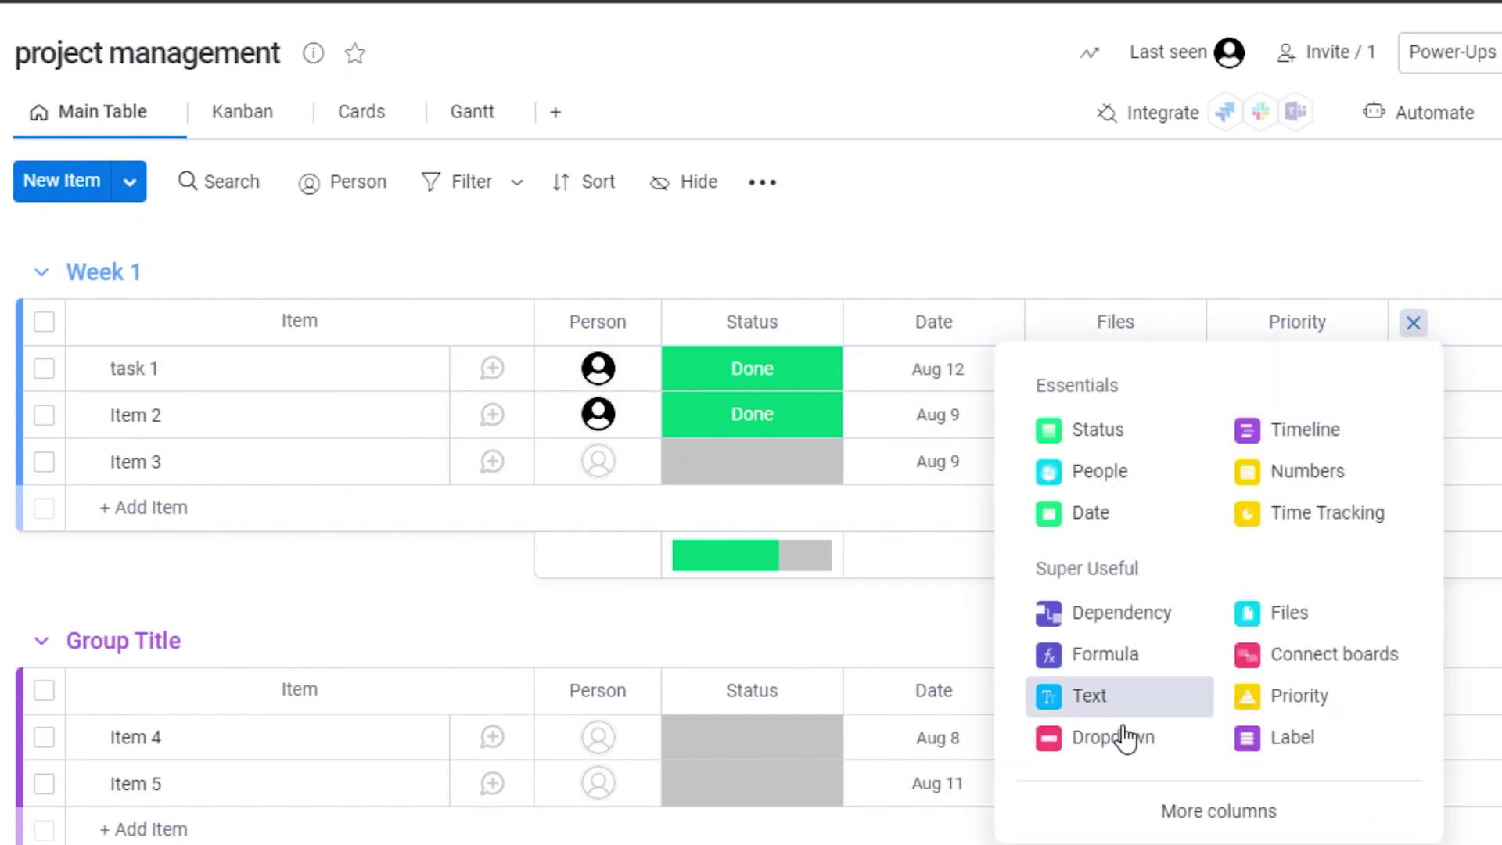
pyautogui.click(1121, 613)
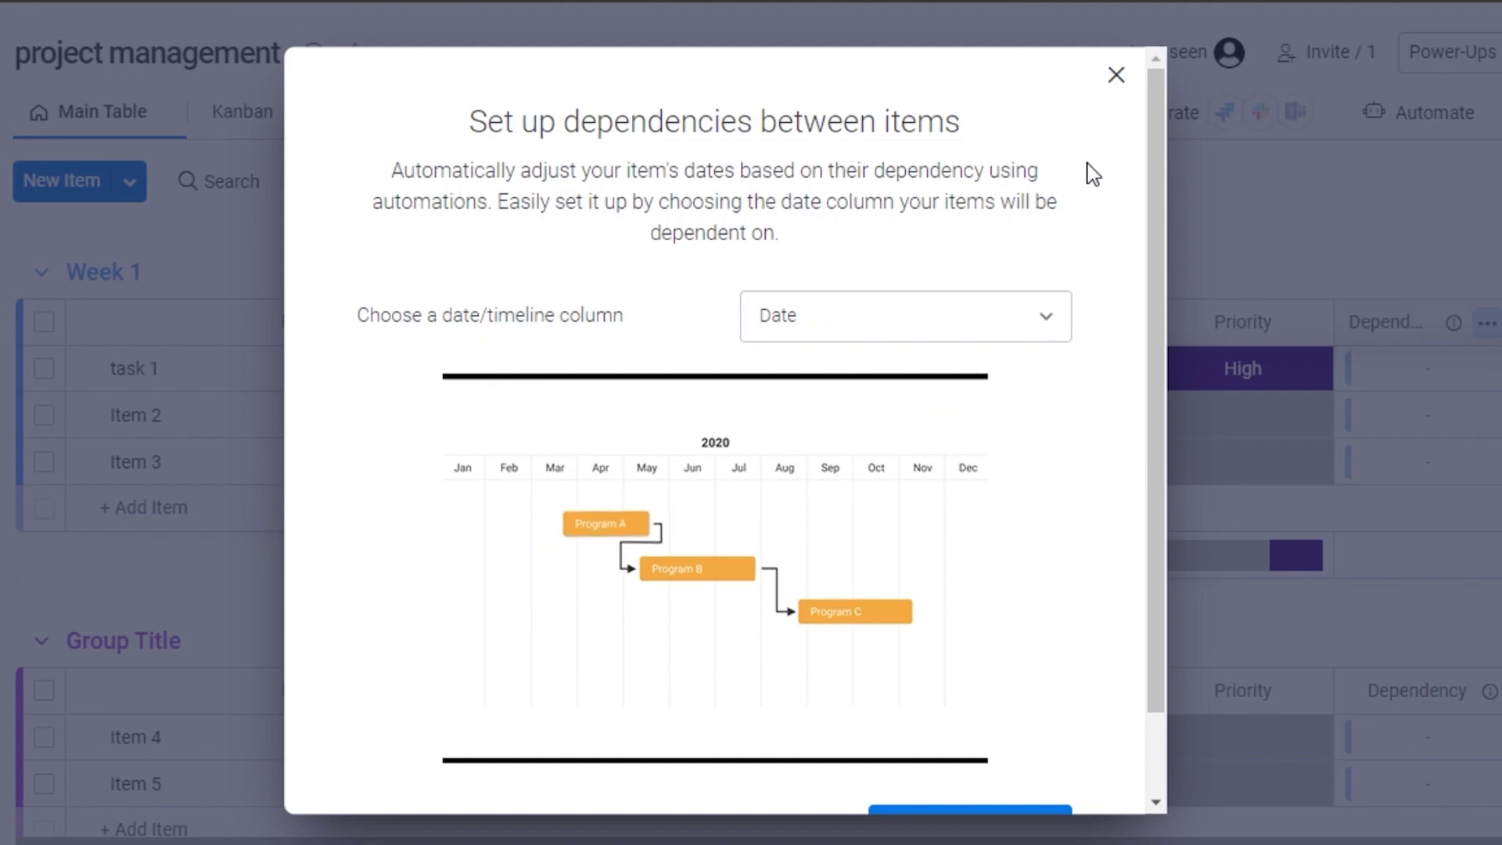
pyautogui.click(1117, 75)
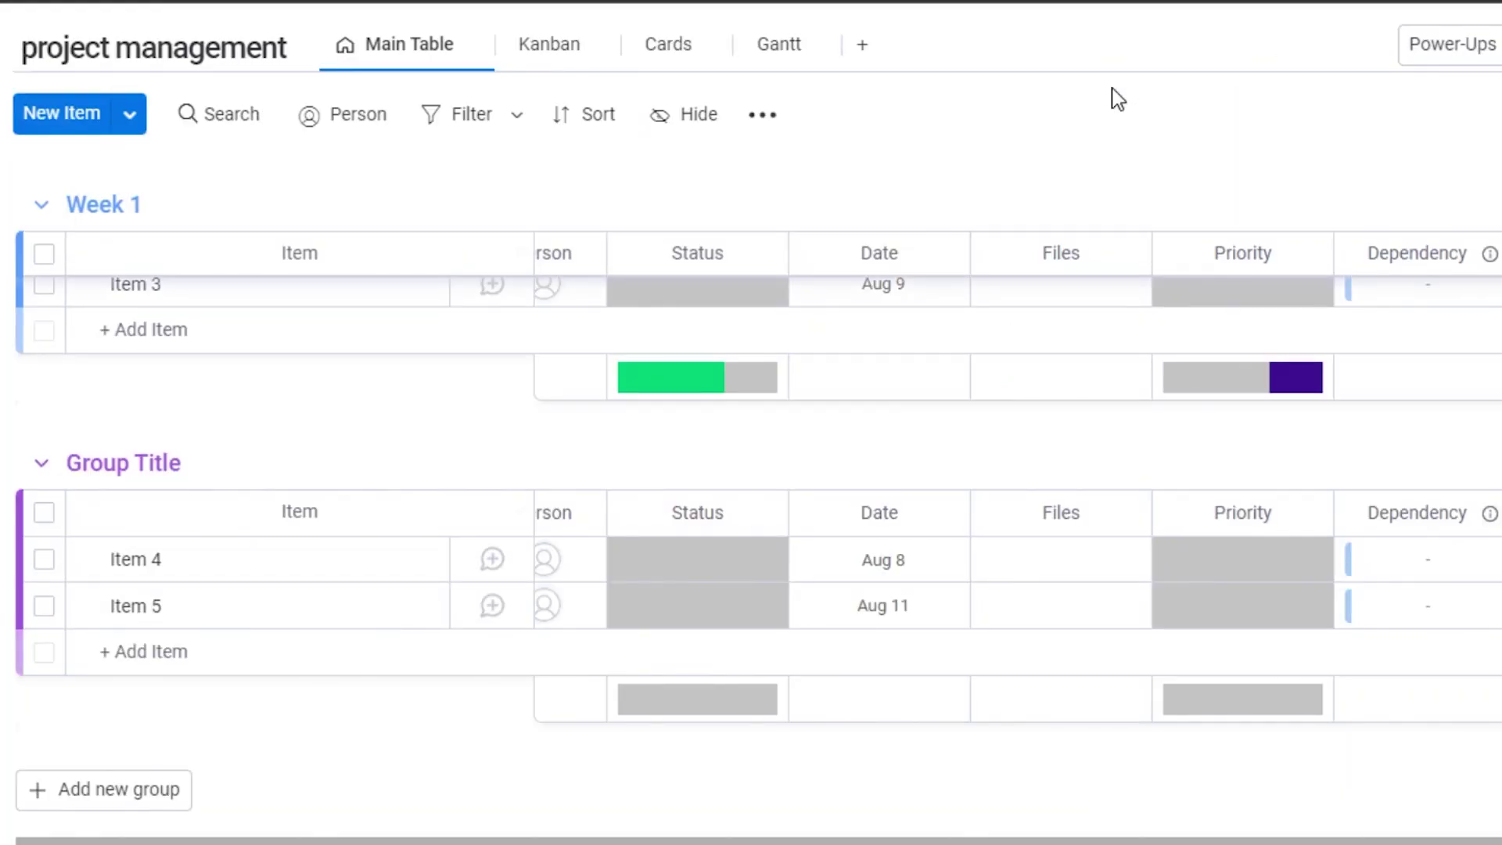
pyautogui.scroll(3, 752, 470)
pyautogui.scroll(-5, 751, 469)
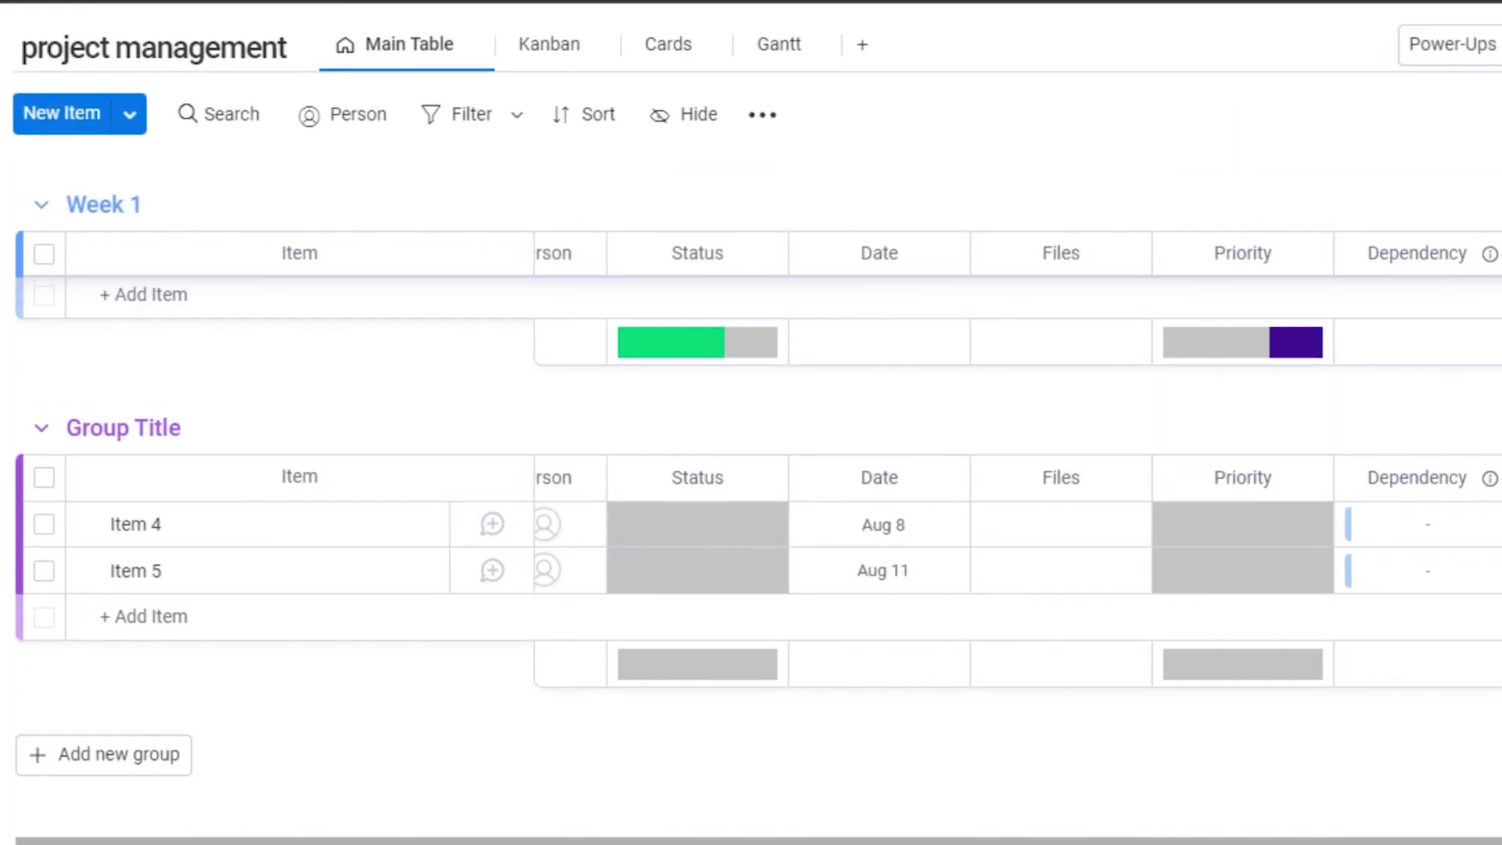
pyautogui.scroll(3, 751, 470)
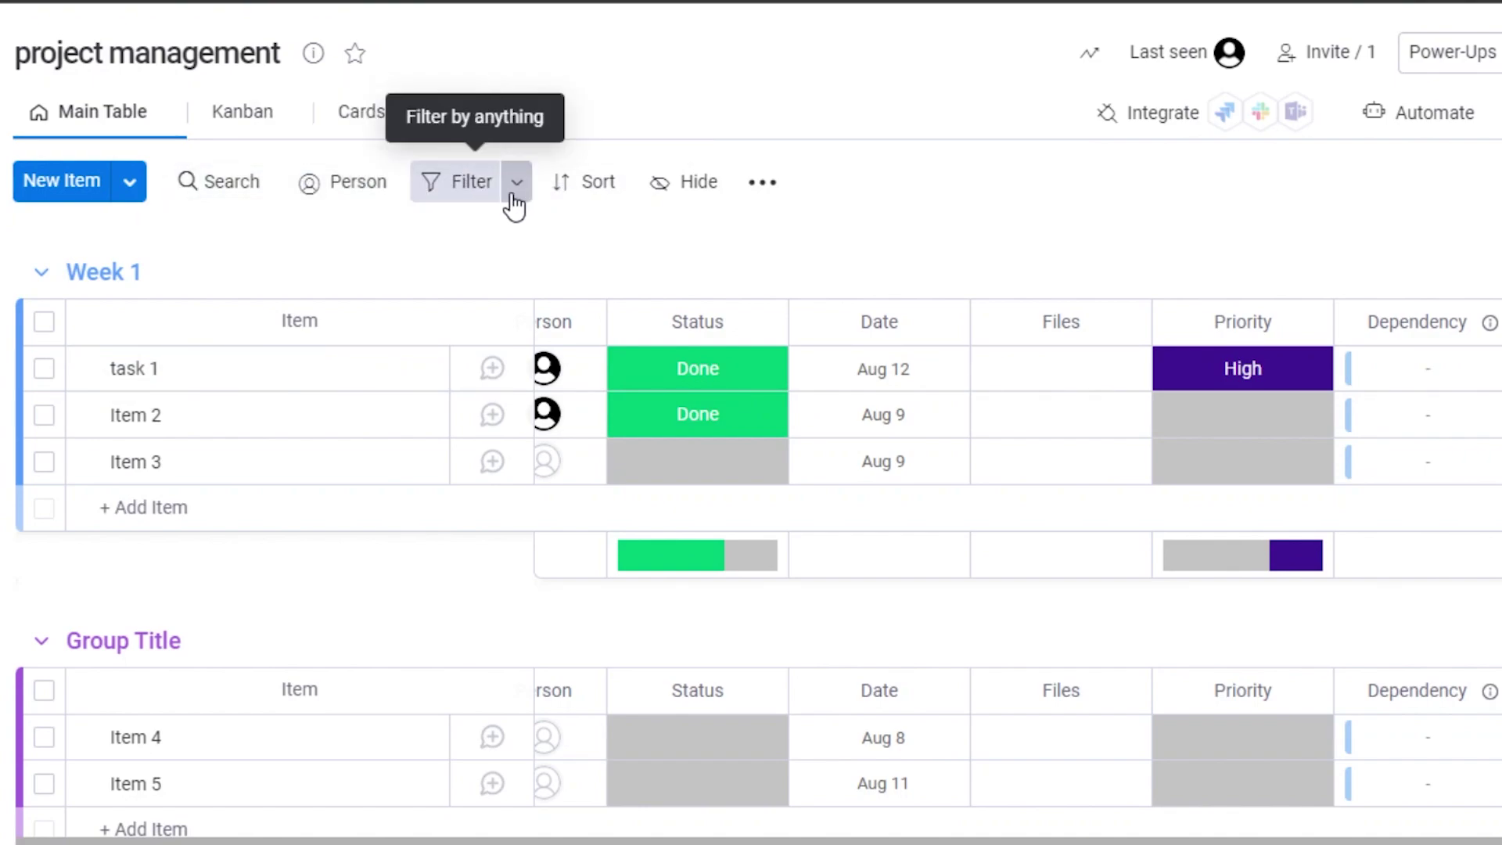
pyautogui.click(1387, 124)
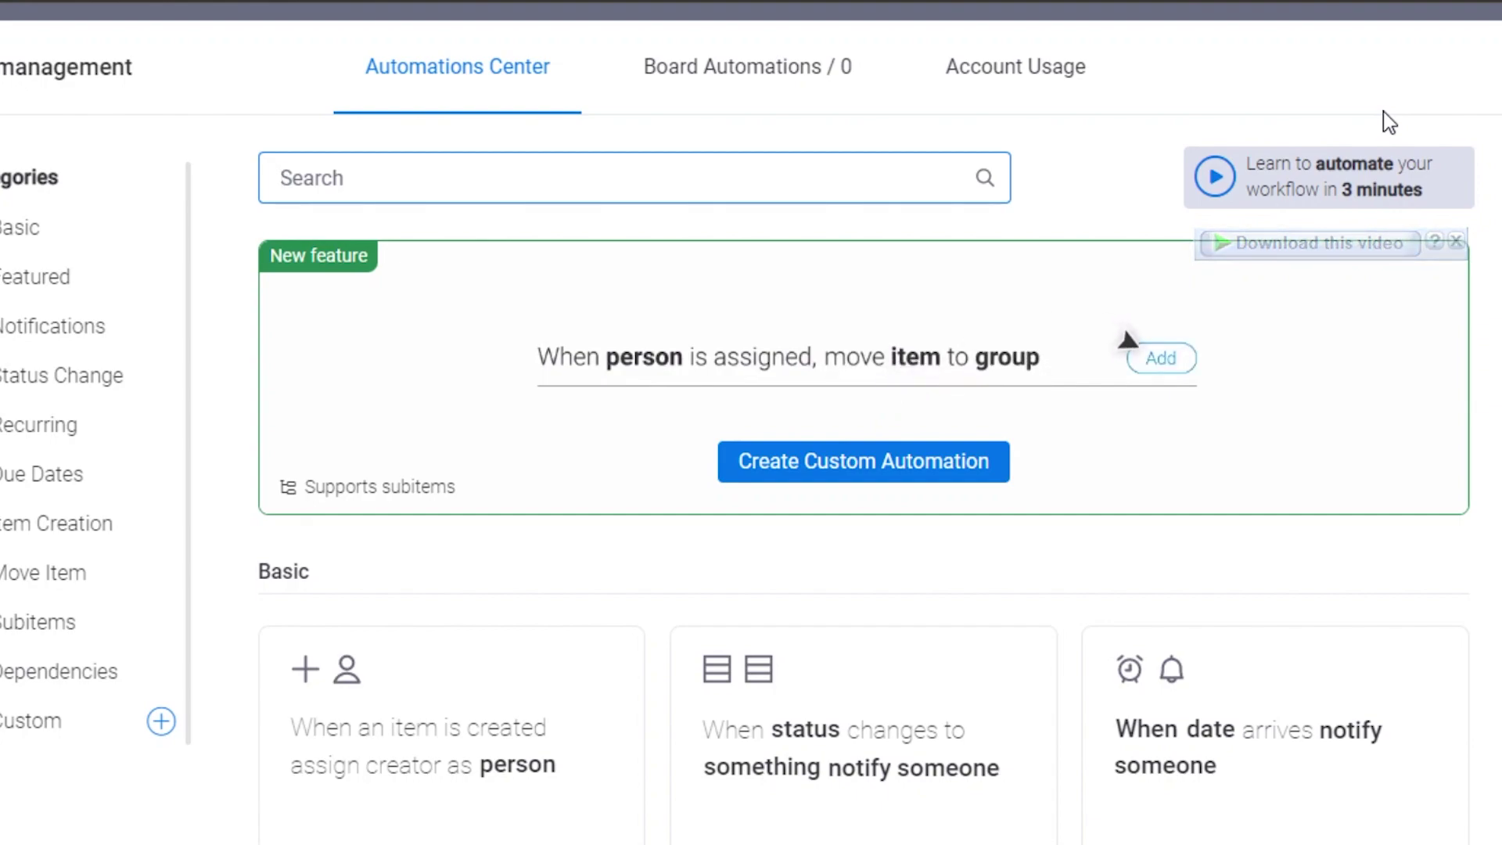
pyautogui.click(1455, 241)
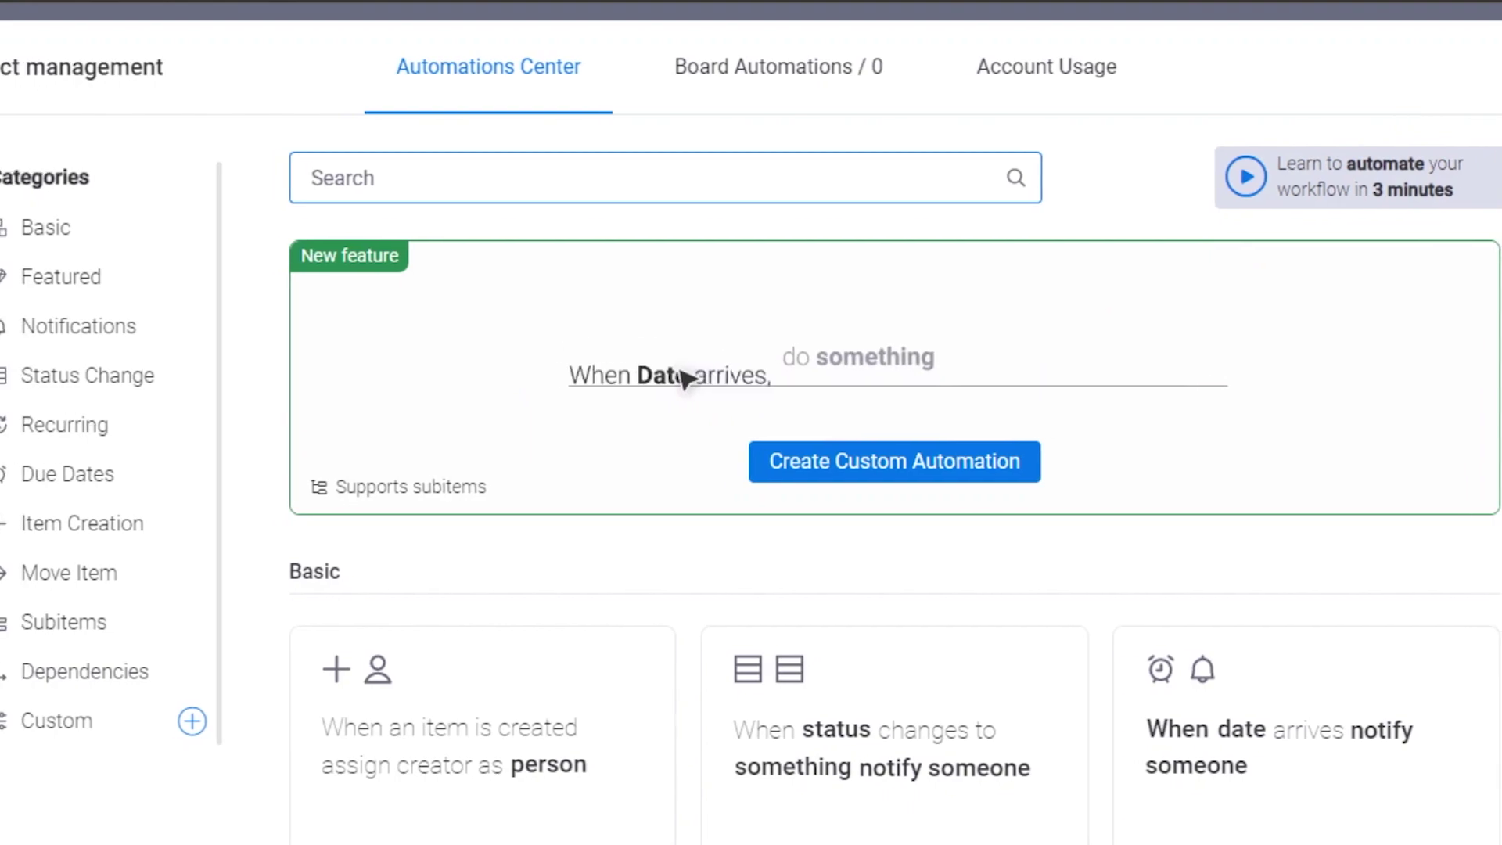
pyautogui.press('Escape')
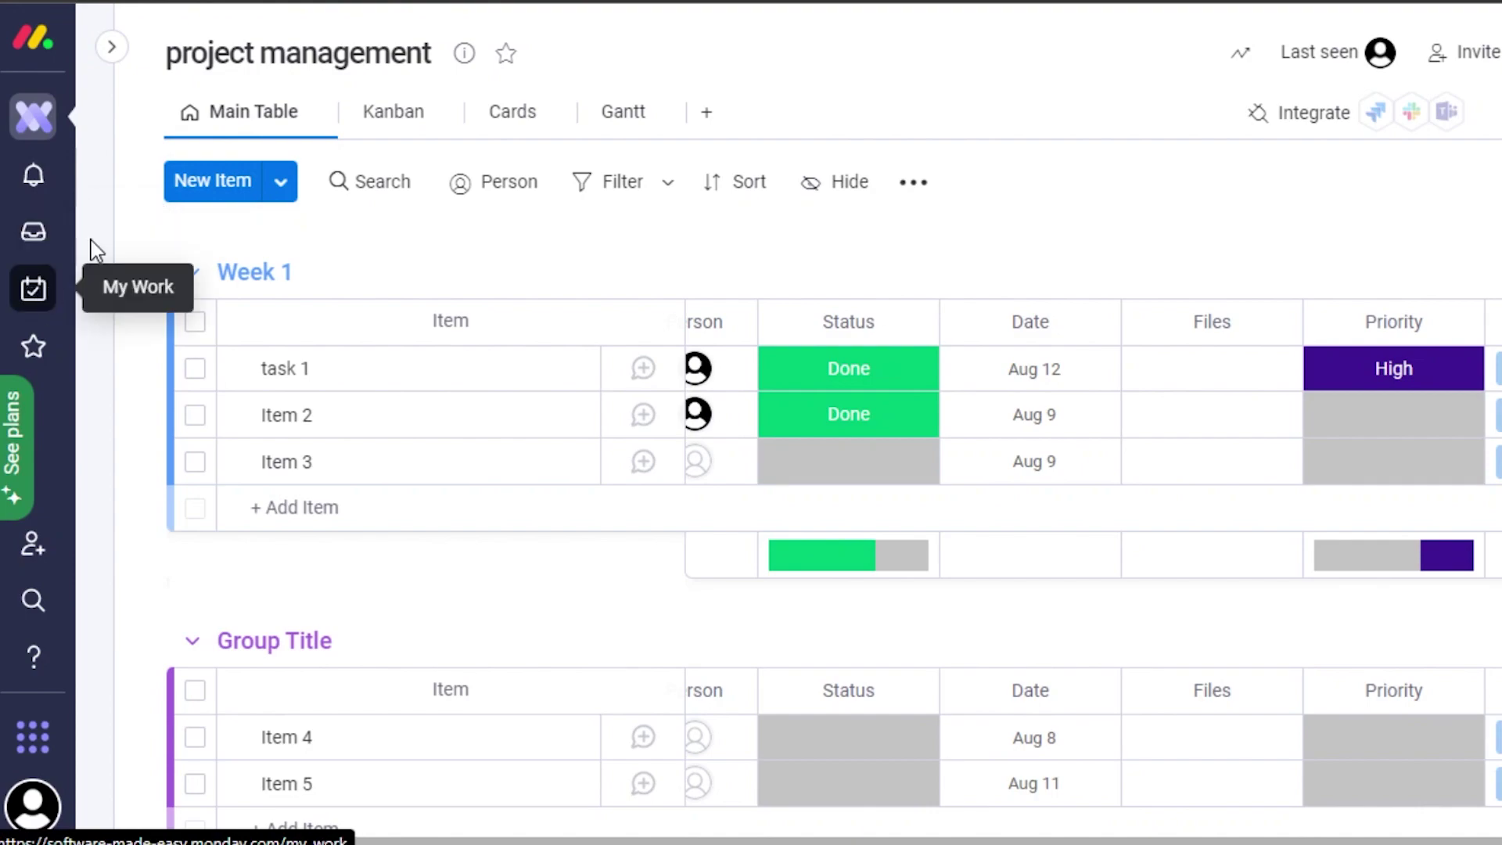
# Expand the workspace panel and confirm Software Made Easy is the selected workspace.
pyautogui.click(112, 47)
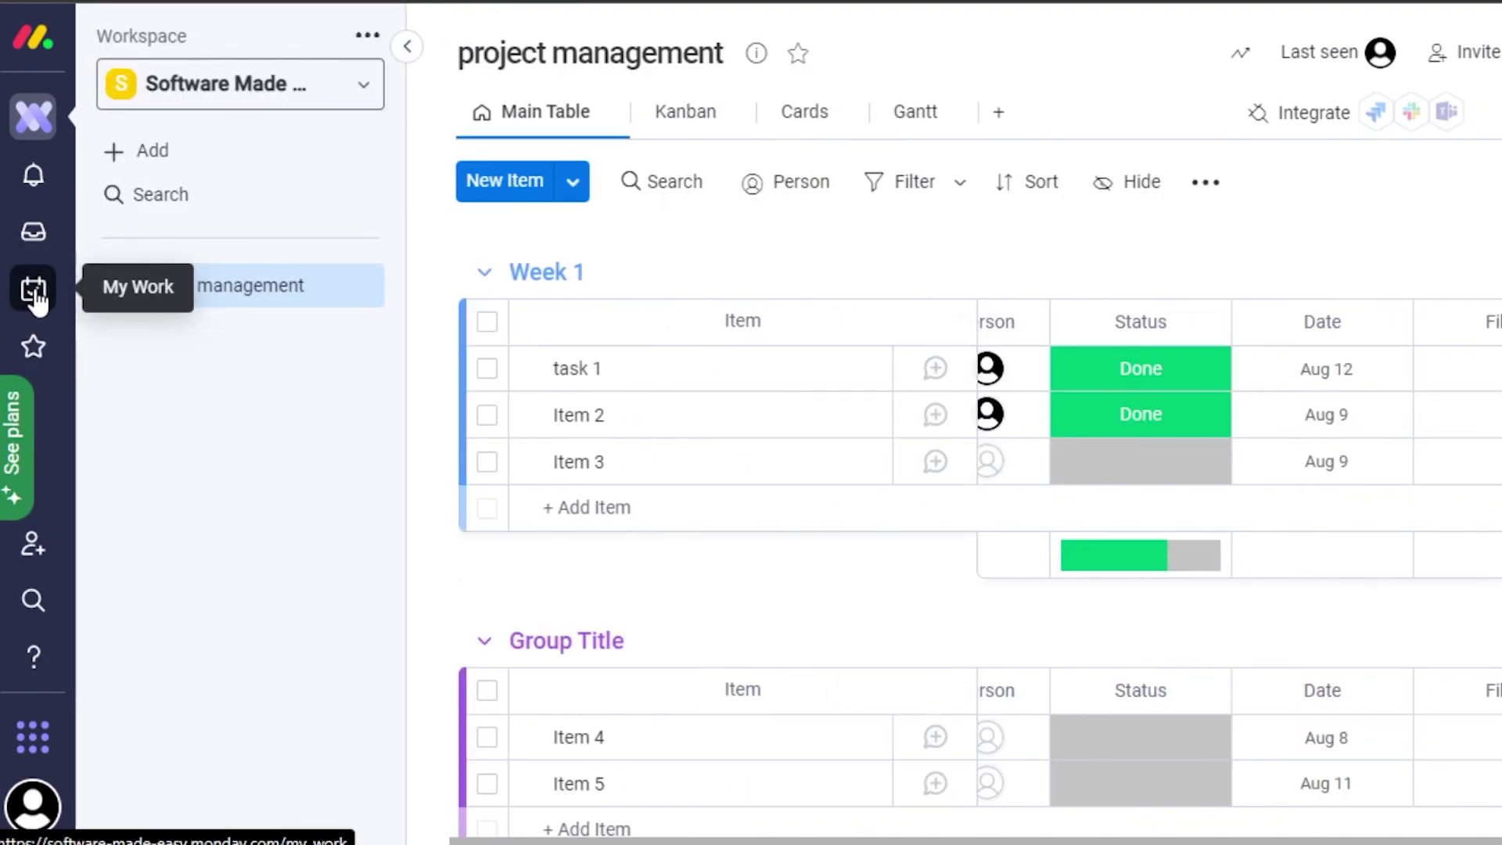
pyautogui.click(361, 92)
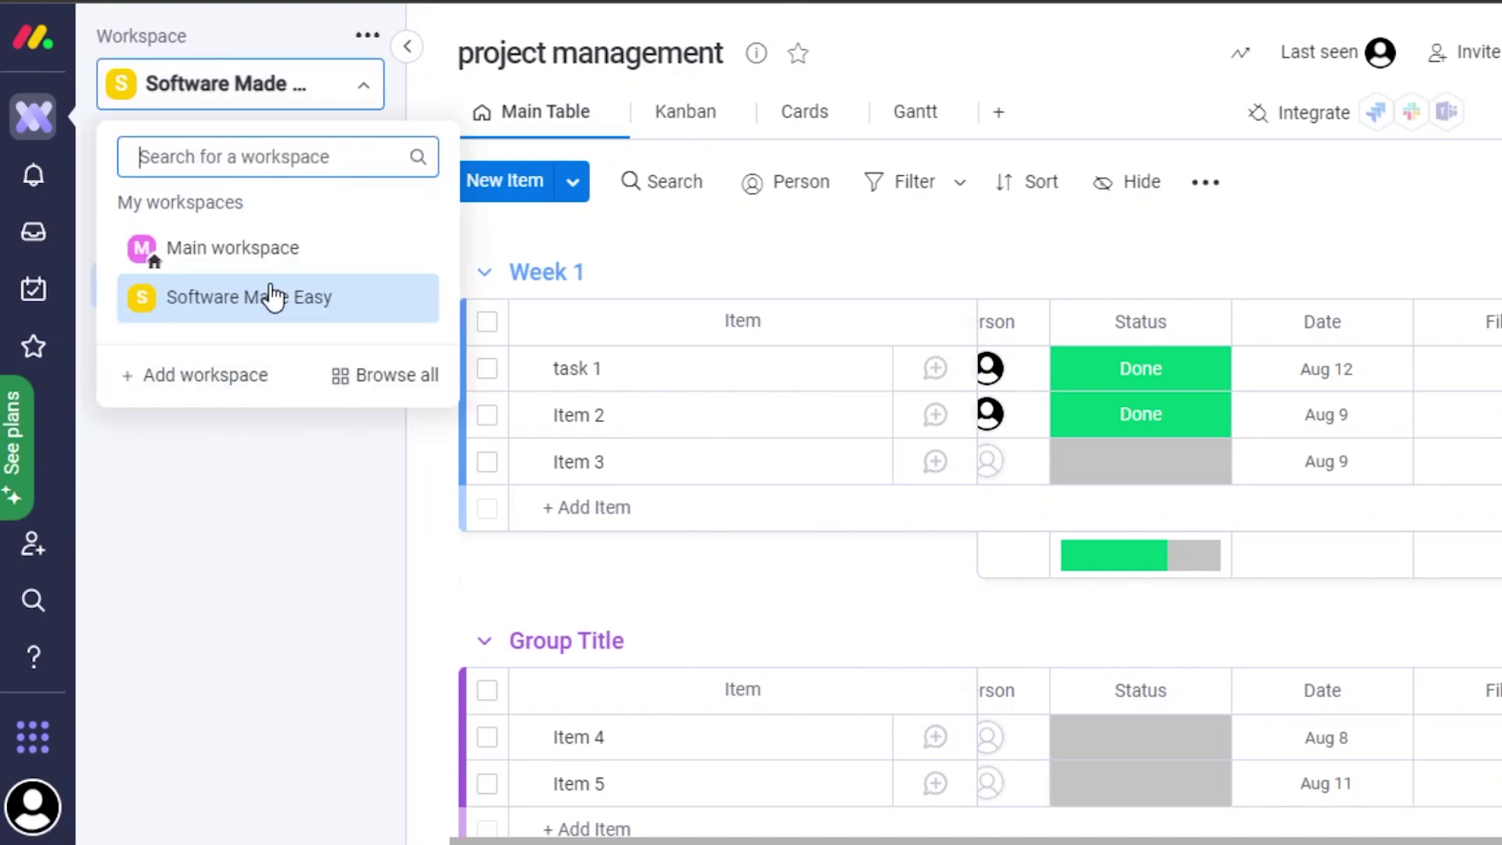
pyautogui.click(386, 433)
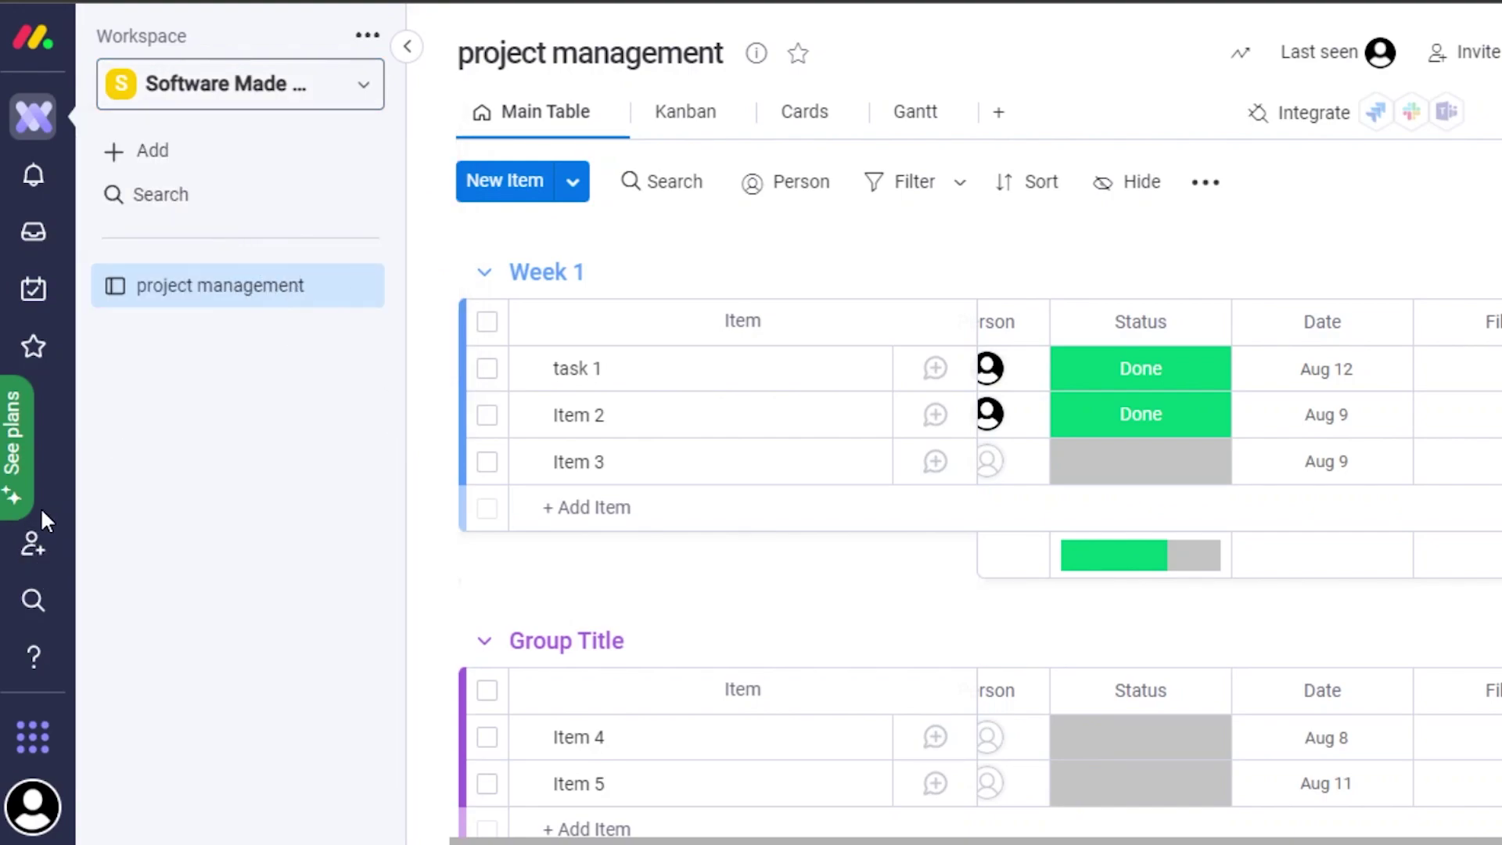
# Browse the monday product store, then close it.
pyautogui.click(38, 743)
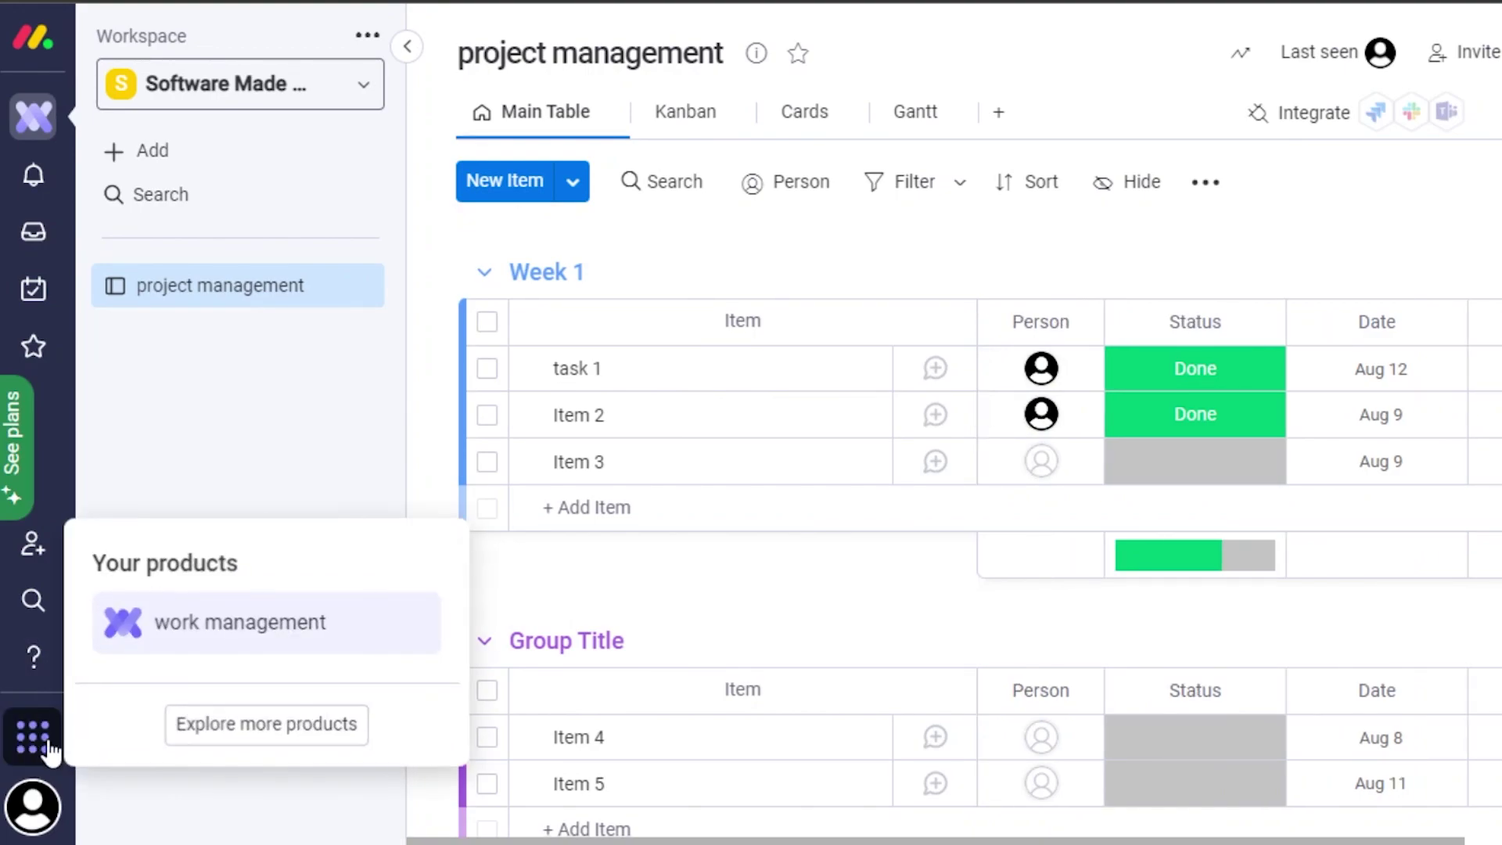
pyautogui.click(220, 739)
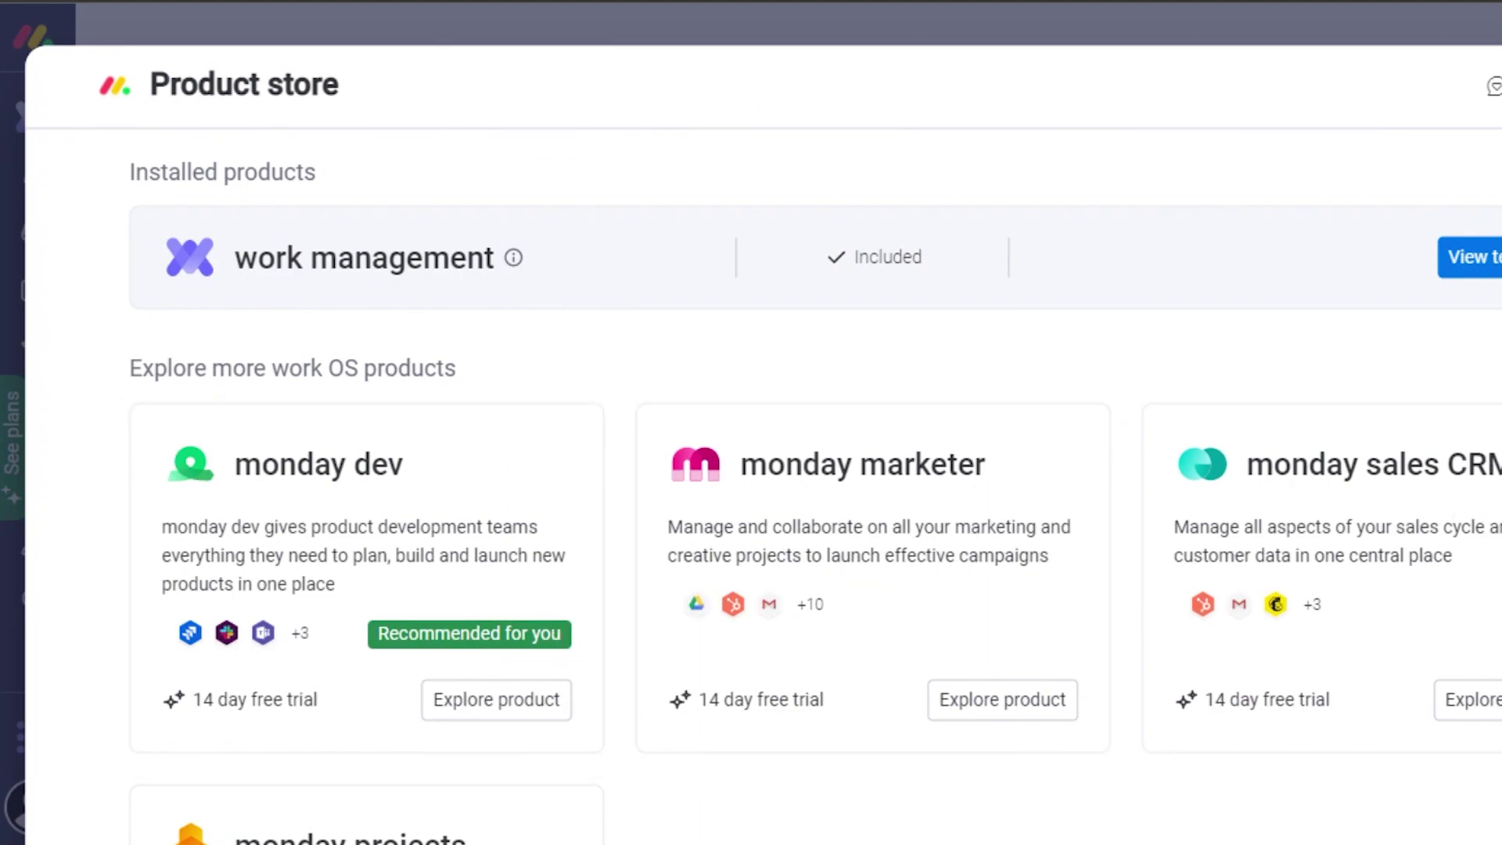
pyautogui.press('Escape')
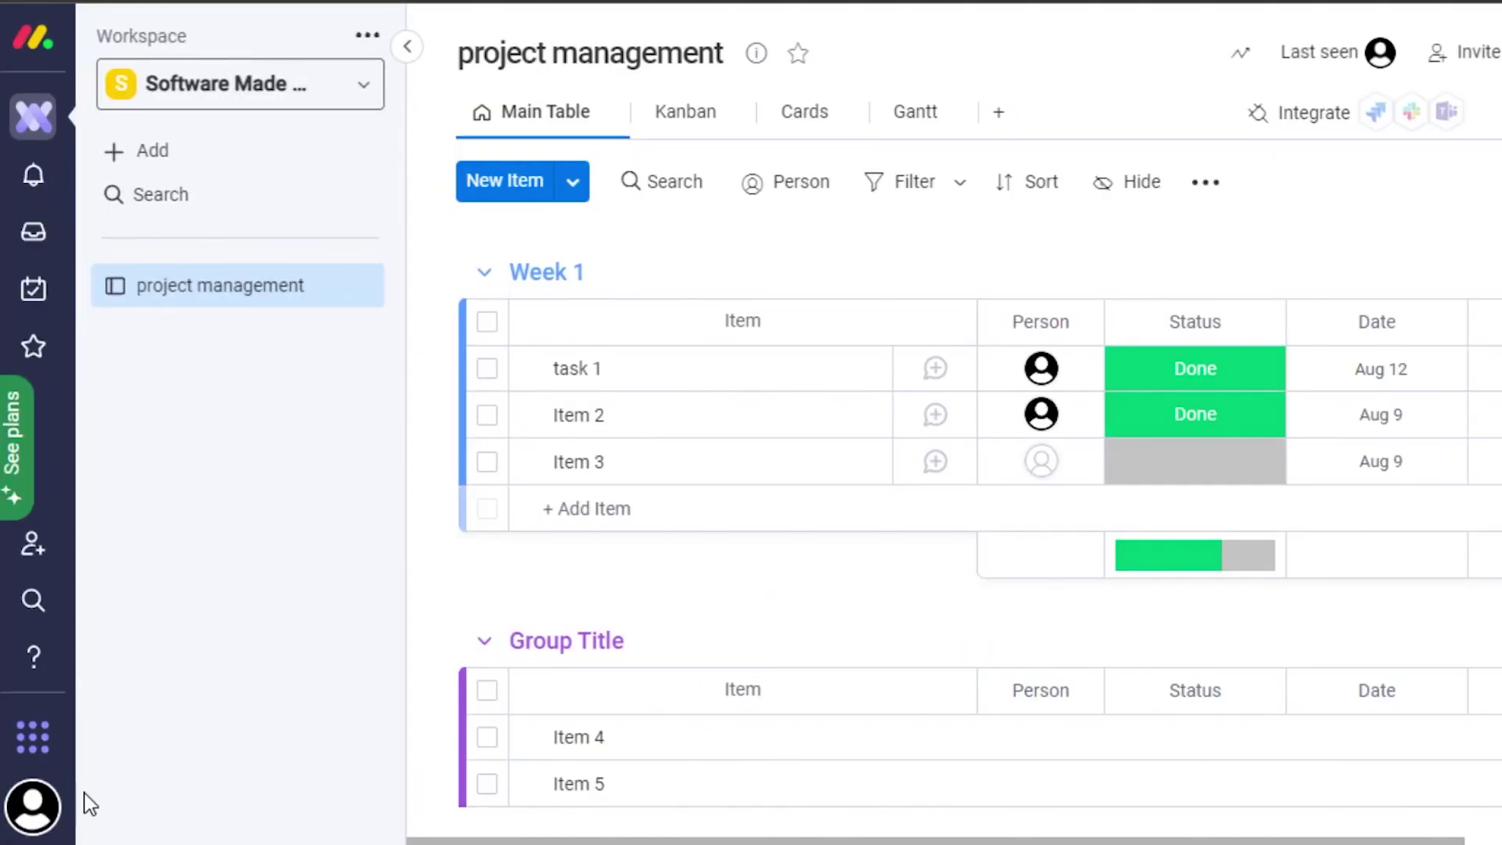
# Switch the theme to Dark from the account menu and collapse the workspace panel.
pyautogui.click(32, 814)
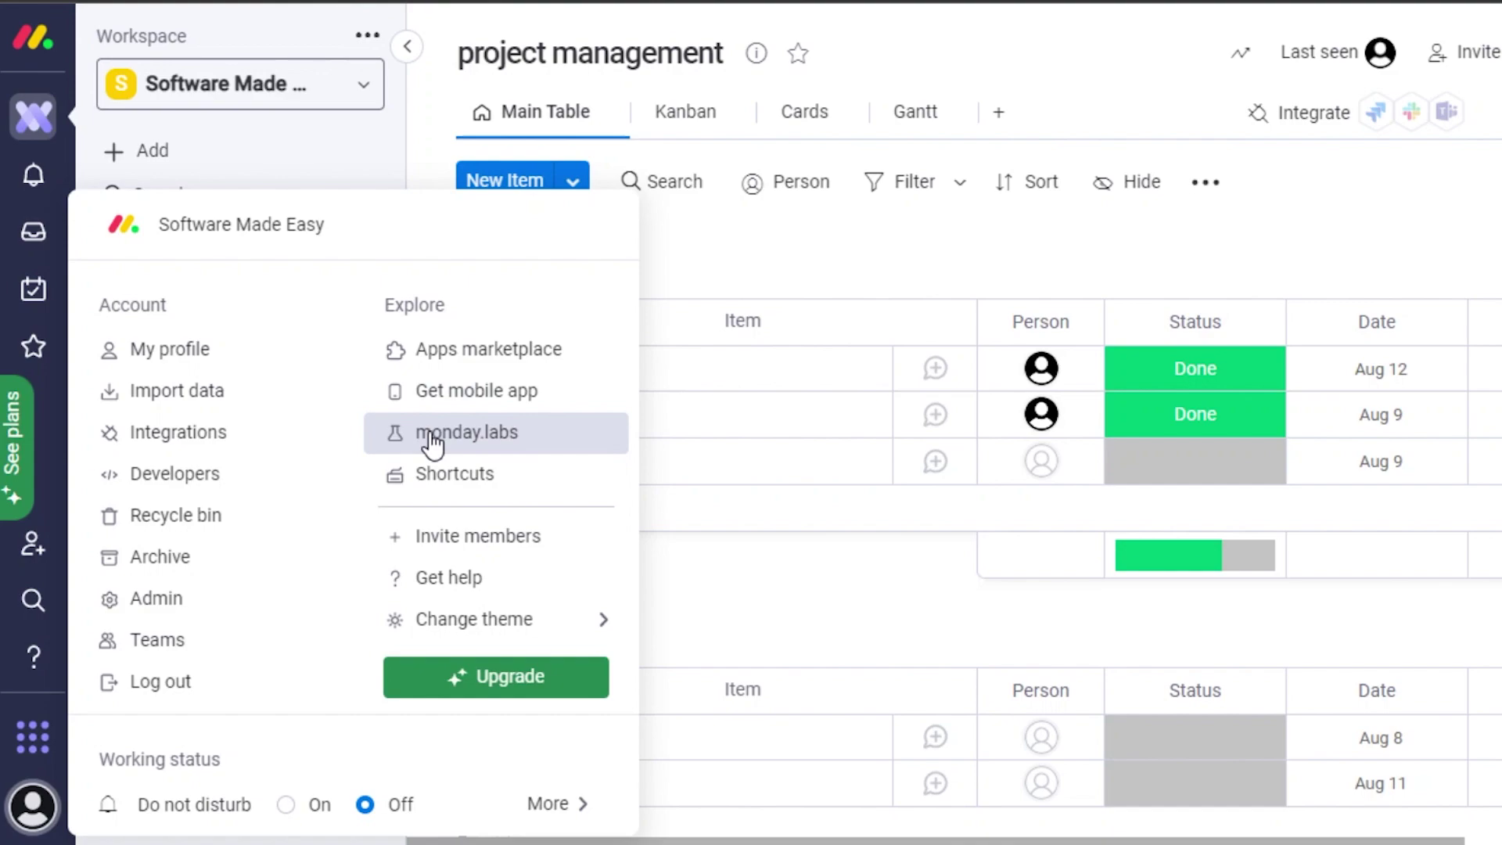
pyautogui.moveTo(449, 624)
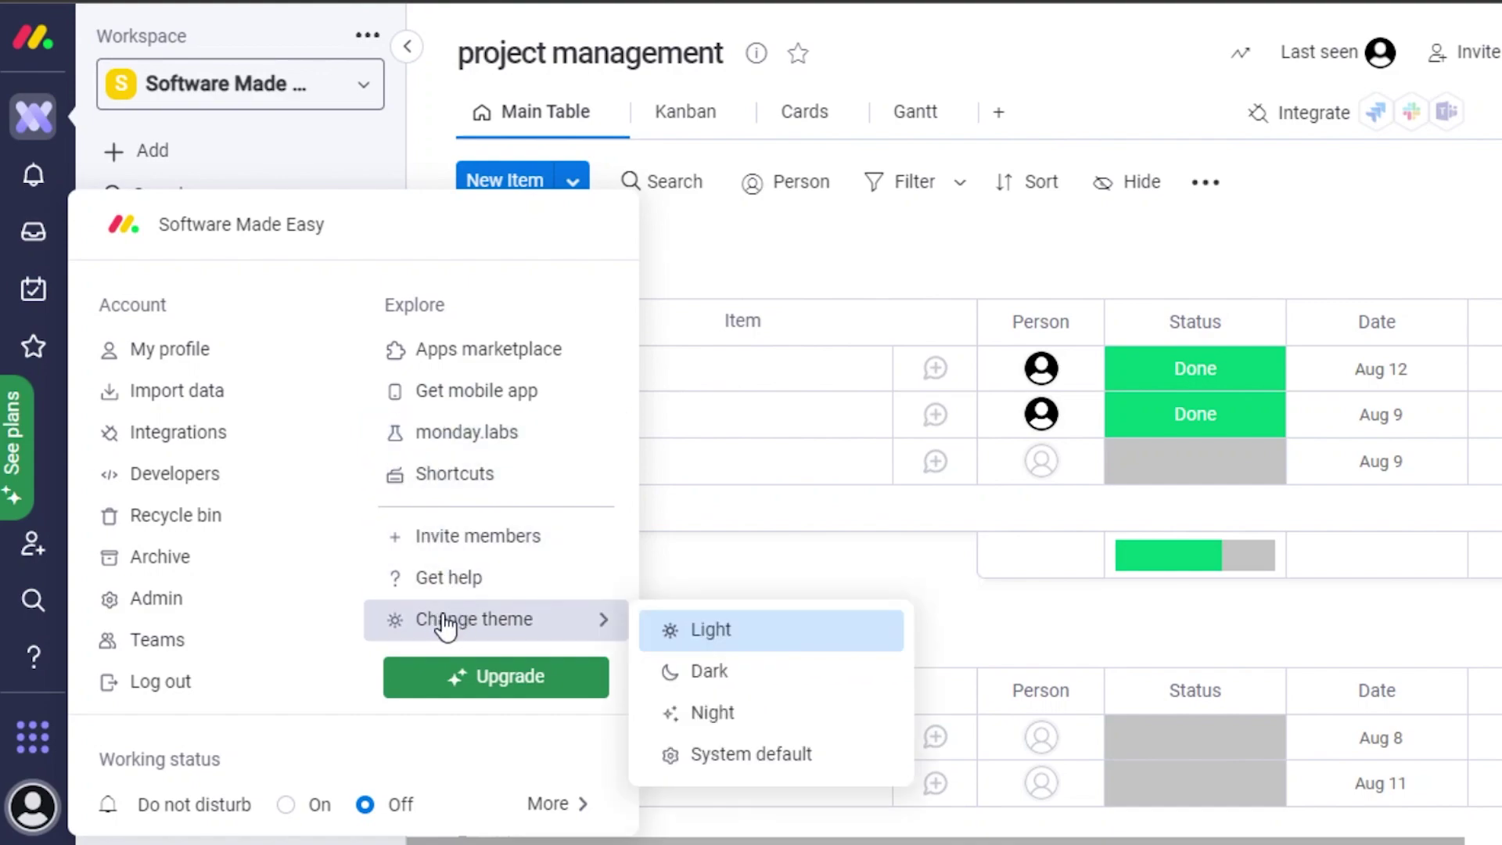
pyautogui.click(693, 674)
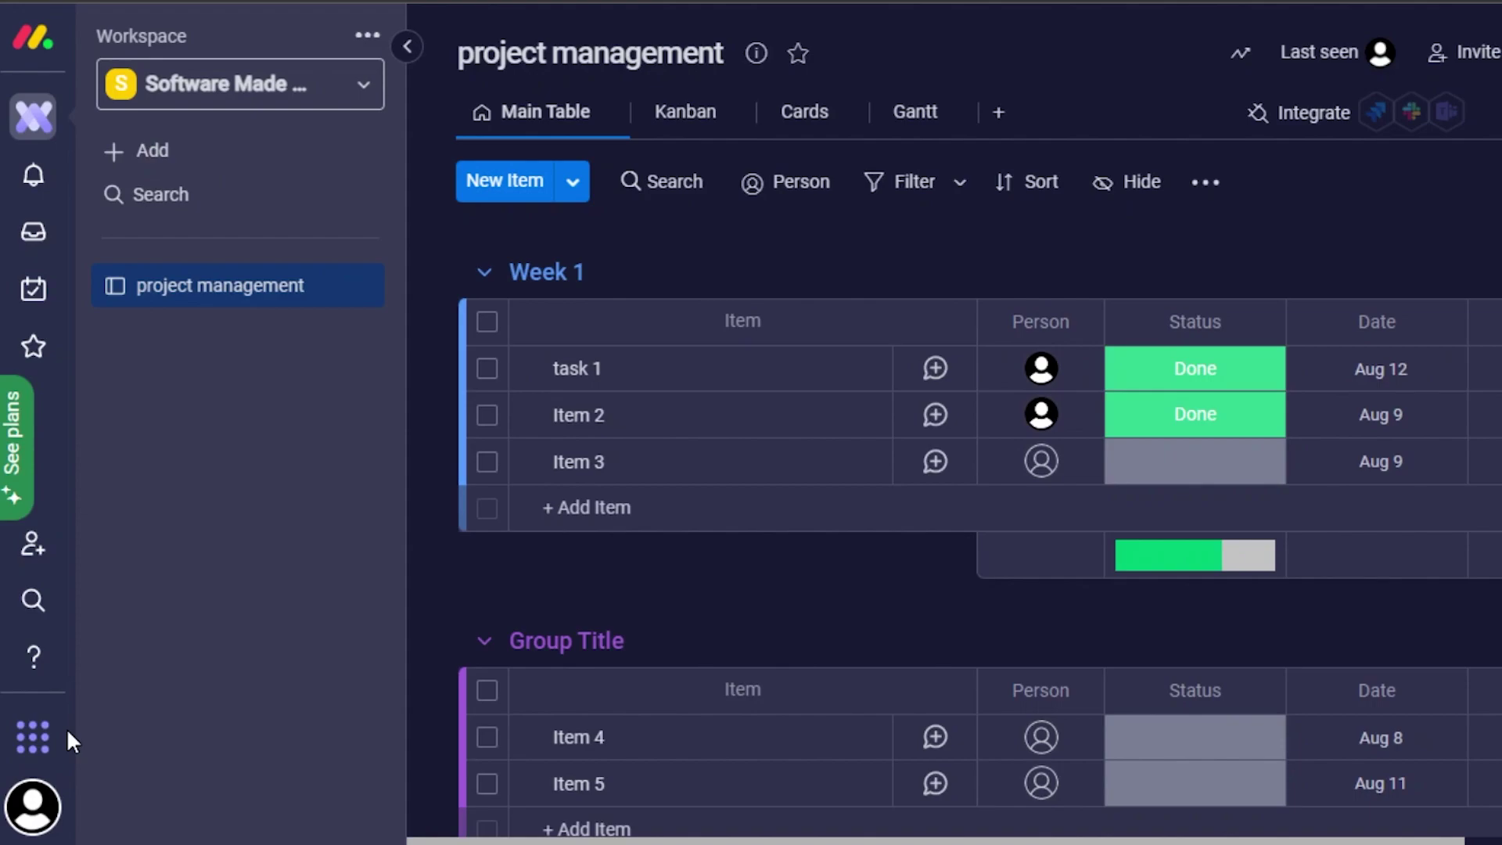
pyautogui.click(406, 47)
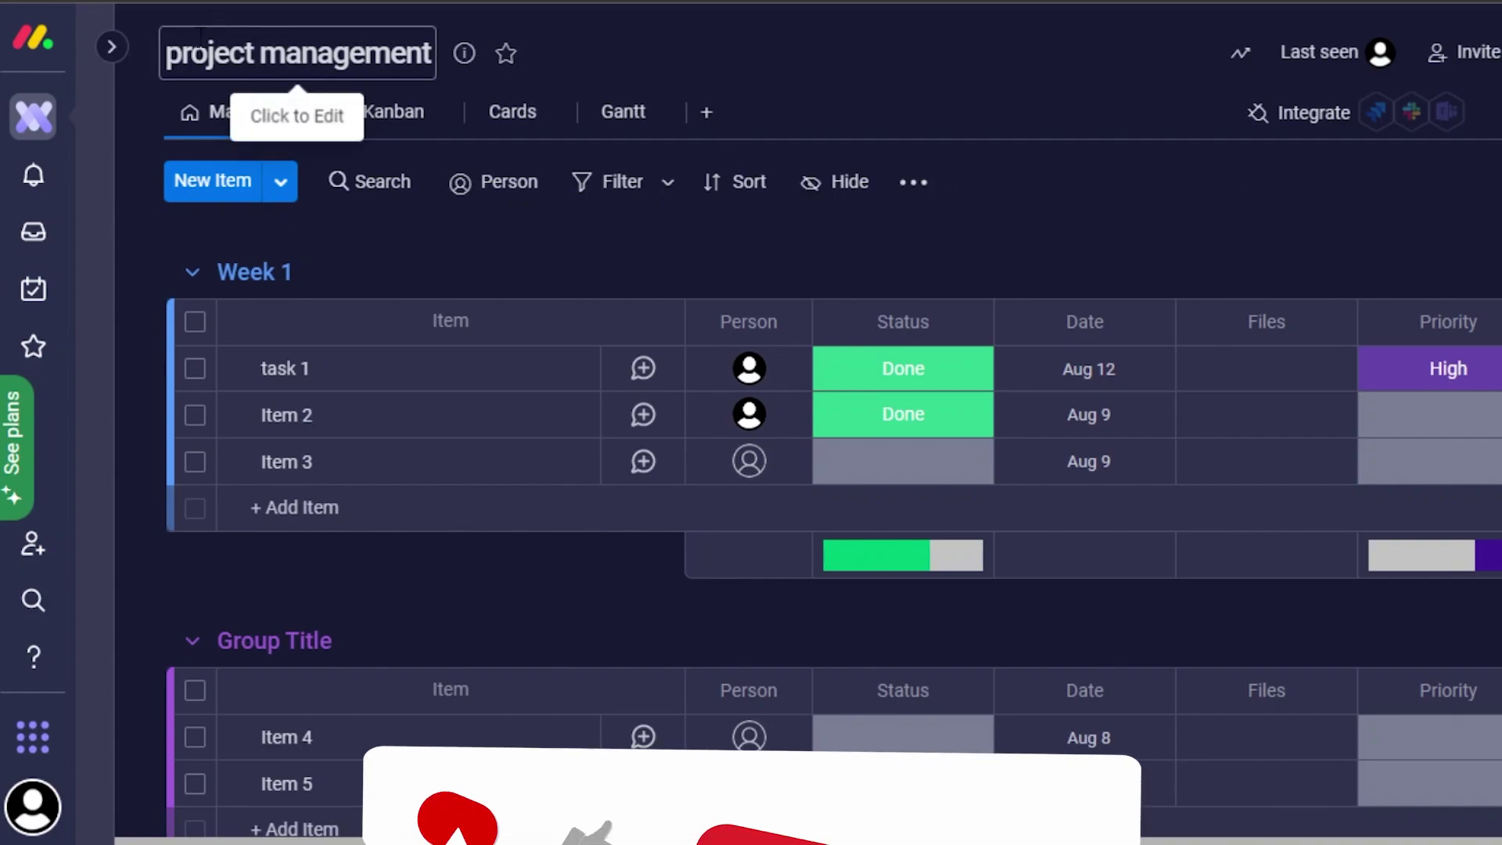
# Expand the left rail to show the Software Made Easy workspace sidebar with the project management board.
pyautogui.click(111, 47)
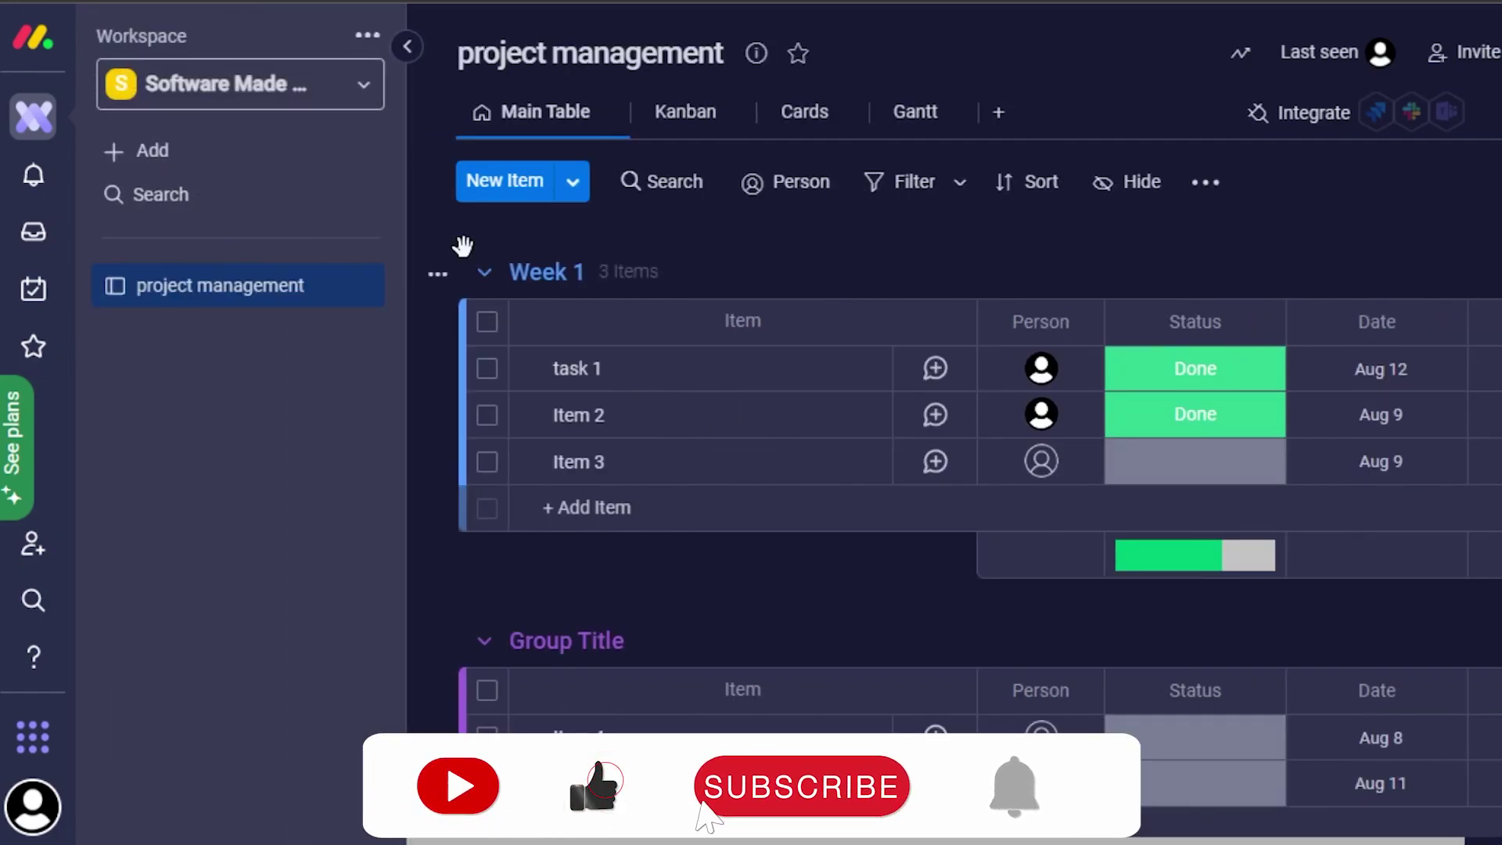